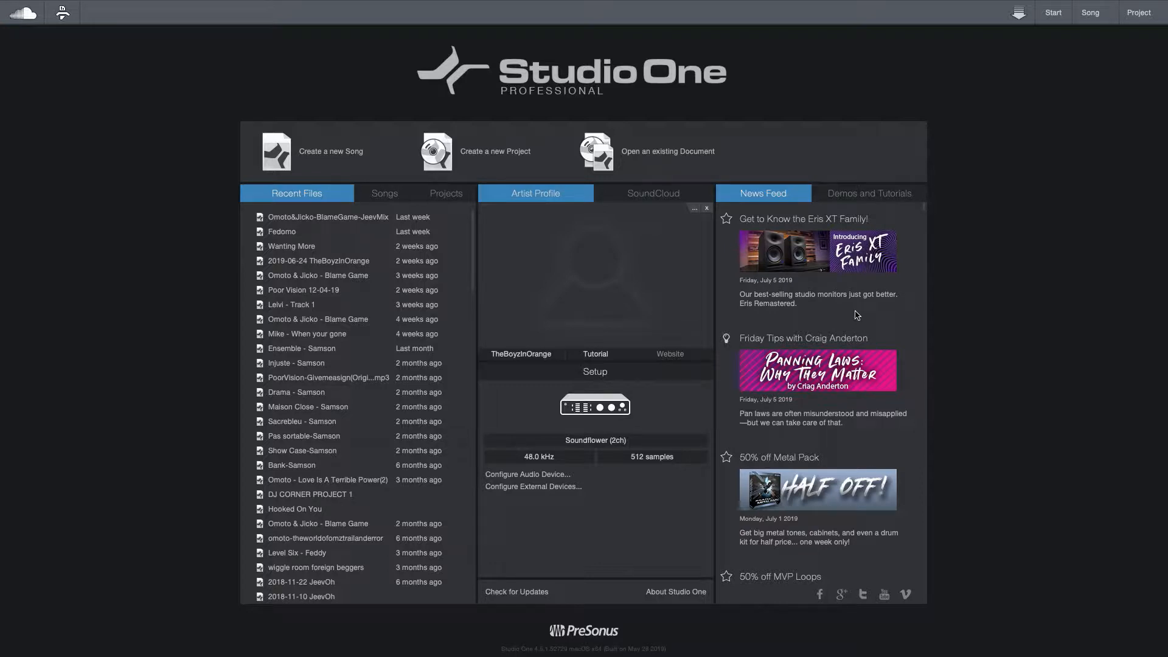
- Look through the news feed on the start page and check the artist name in the profile
{"action": "scroll", "coordinate": [857, 314], "scroll_direction": "down", "scroll_amount": 3}
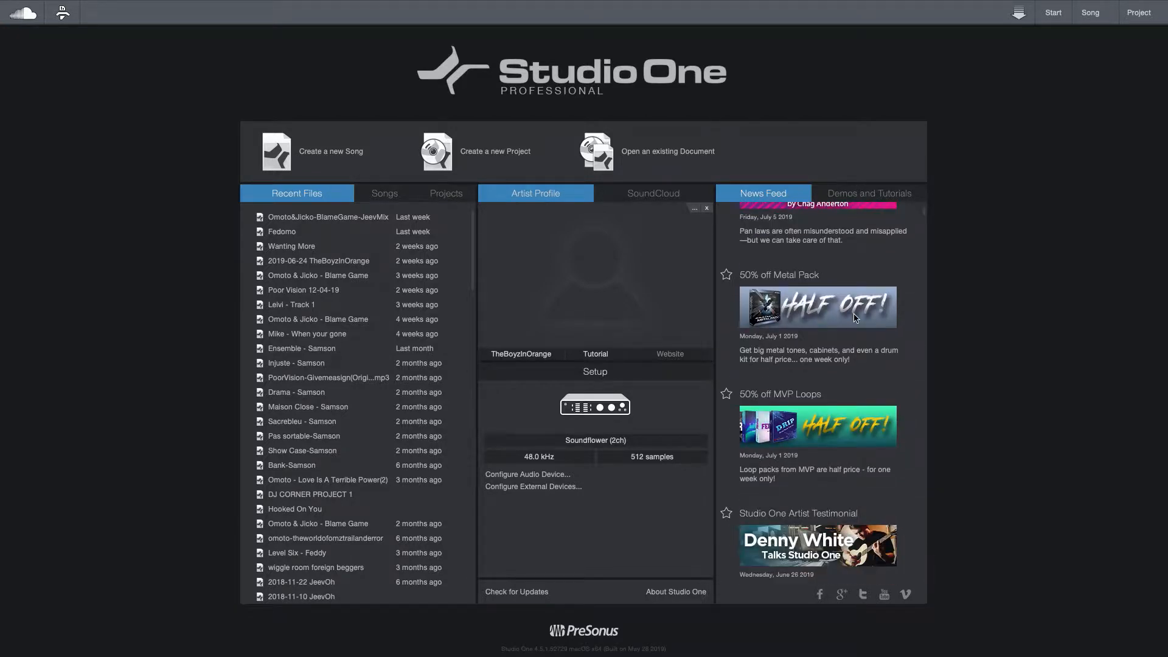
{"action": "scroll", "coordinate": [855, 317], "scroll_direction": "up", "scroll_amount": 1}
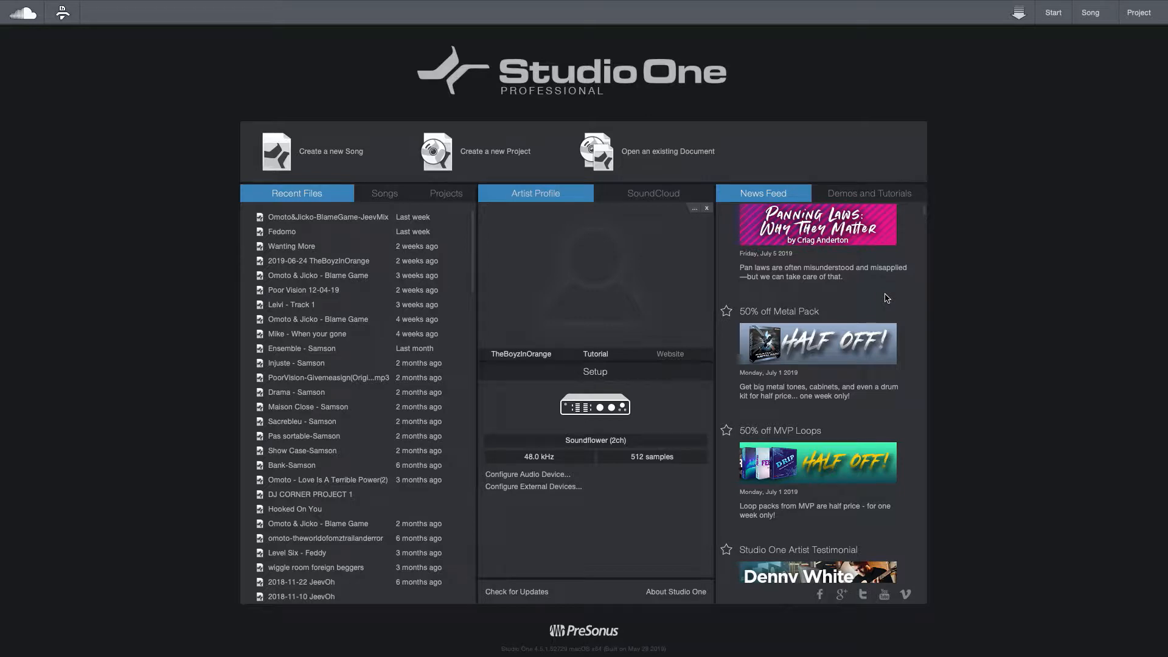
{"action": "scroll", "coordinate": [887, 298], "scroll_direction": "down", "scroll_amount": 5}
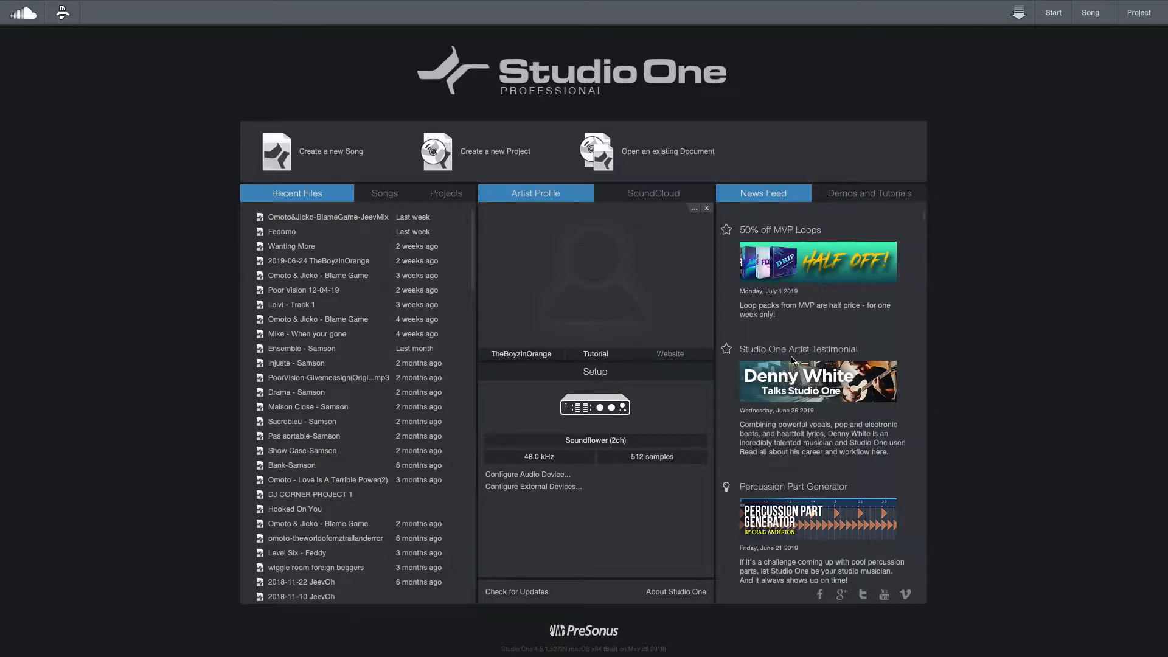
{"action": "scroll", "coordinate": [838, 490], "scroll_direction": "down", "scroll_amount": 3}
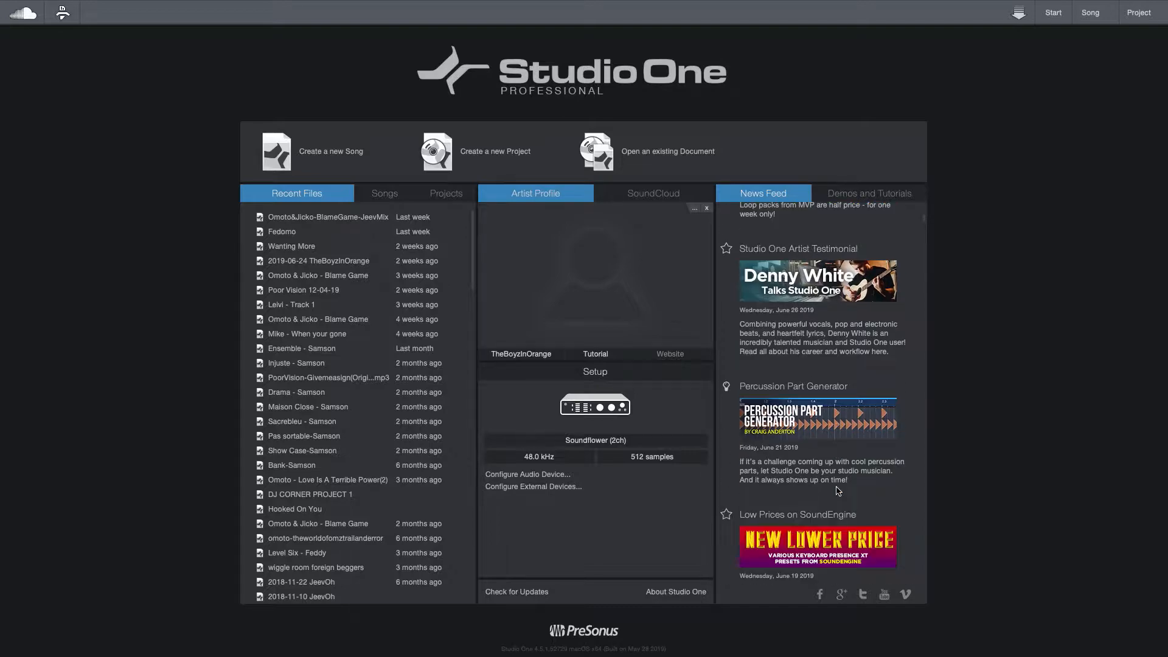
{"action": "scroll", "coordinate": [804, 431], "scroll_direction": "down", "scroll_amount": 1}
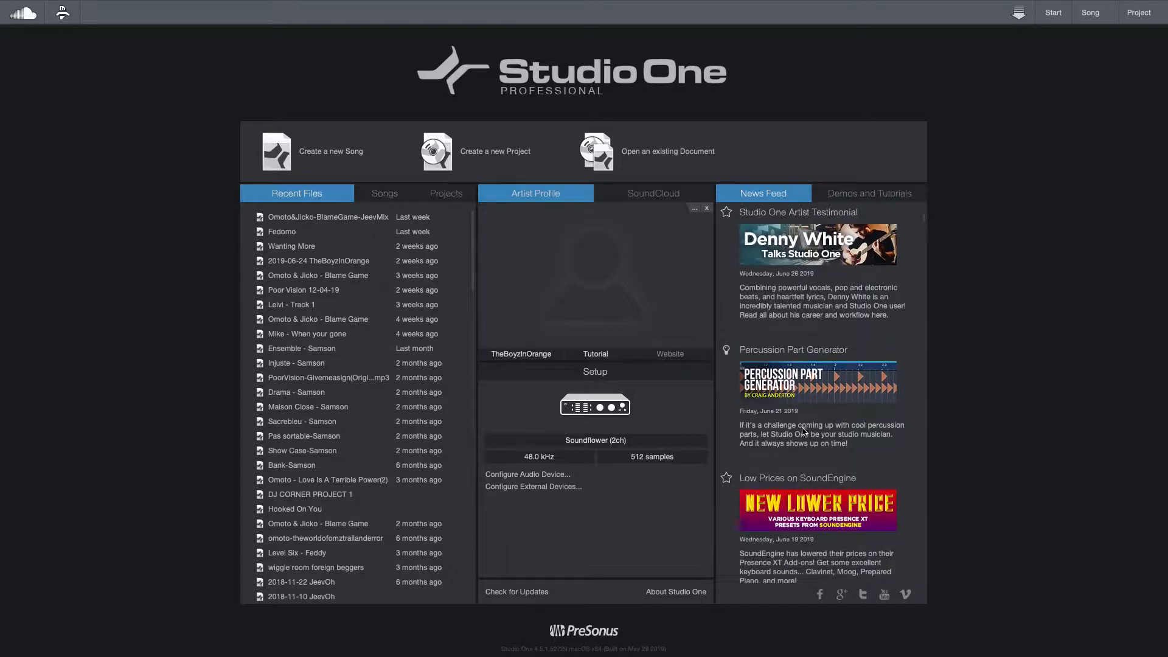
{"action": "scroll", "coordinate": [803, 432], "scroll_direction": "up", "scroll_amount": 10}
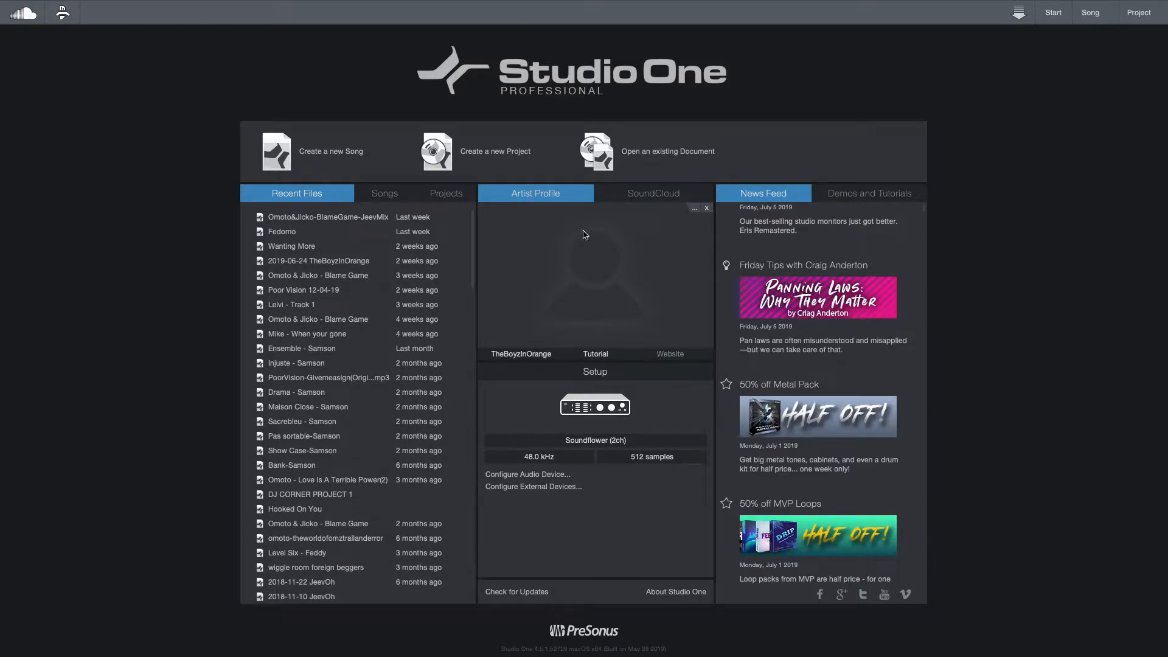
{"action": "left_click", "coordinate": [555, 355]}
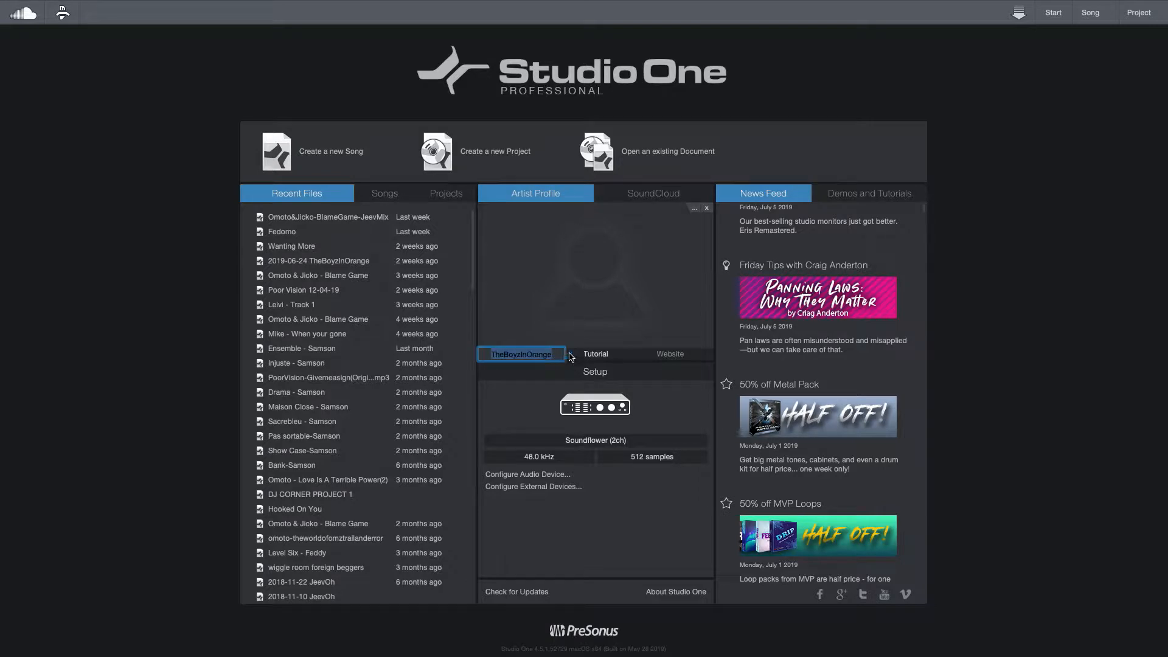
{"action": "left_click", "coordinate": [586, 332]}
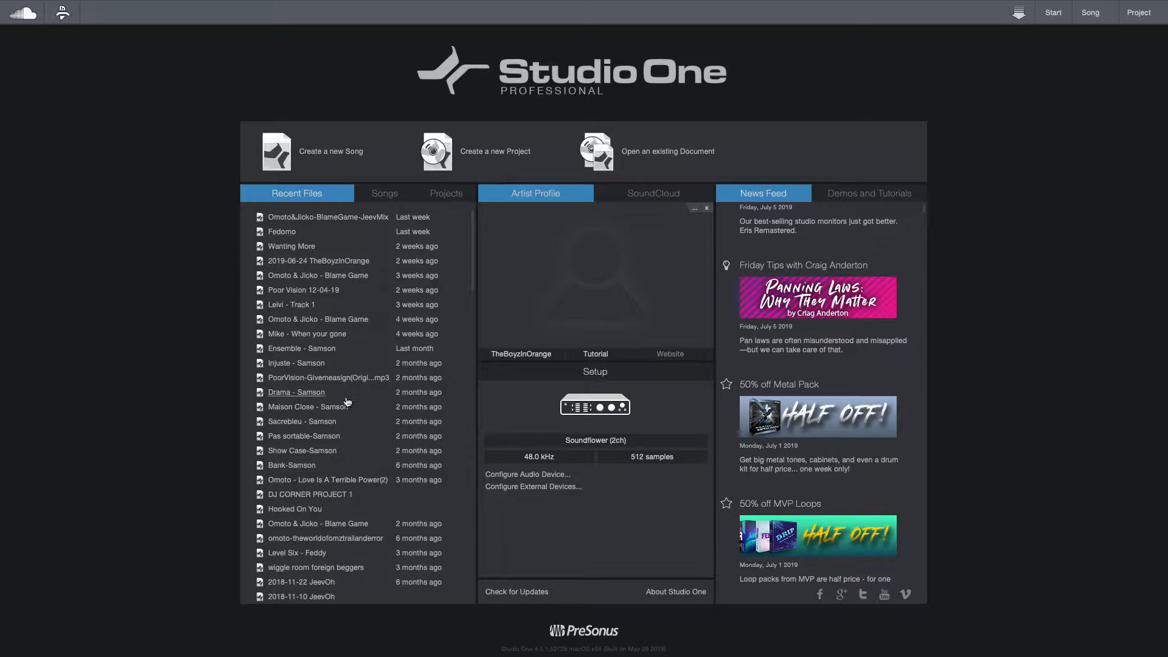
- Look through the full list of recent files on the start page
{"action": "scroll", "coordinate": [308, 331], "scroll_direction": "down", "scroll_amount": 5}
{"action": "scroll", "coordinate": [308, 323], "scroll_direction": "up", "scroll_amount": 5}
{"action": "scroll", "coordinate": [314, 314], "scroll_direction": "down", "scroll_amount": 10}
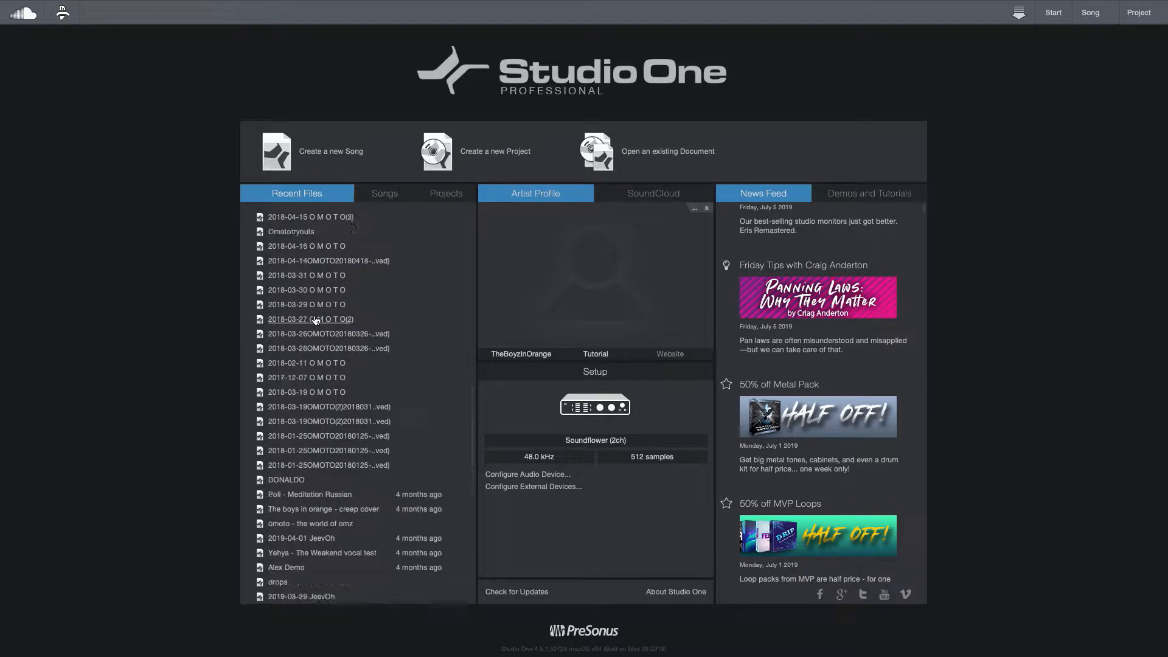
{"action": "scroll", "coordinate": [316, 323], "scroll_direction": "up", "scroll_amount": 6}
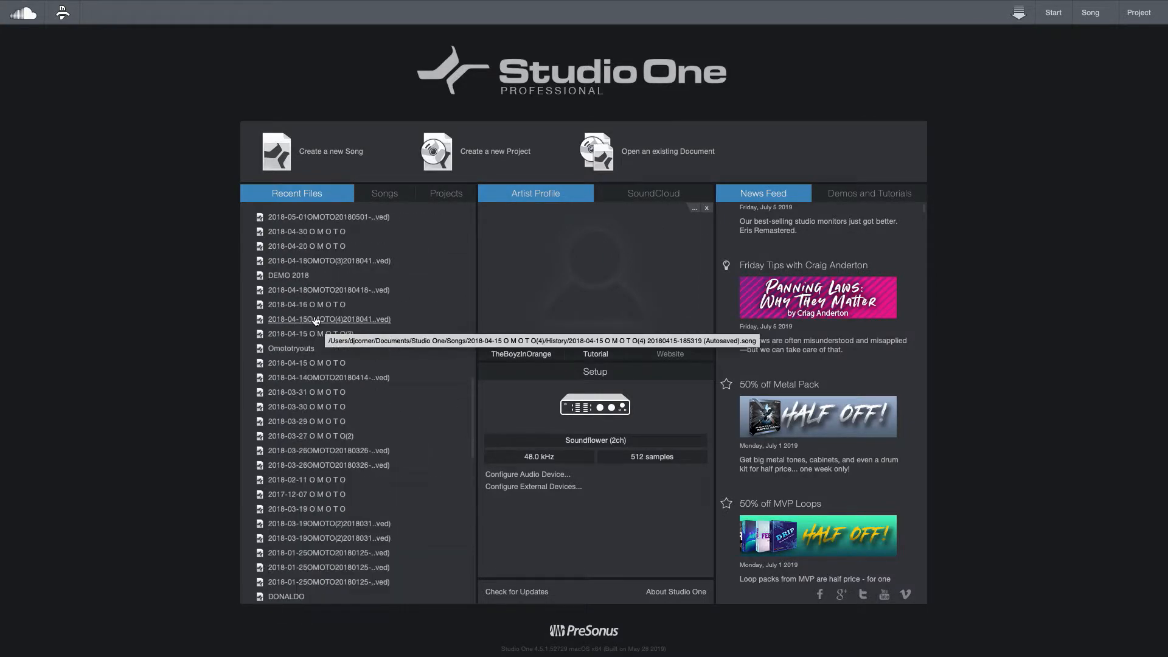
{"action": "scroll", "coordinate": [316, 321], "scroll_direction": "up", "scroll_amount": 8}
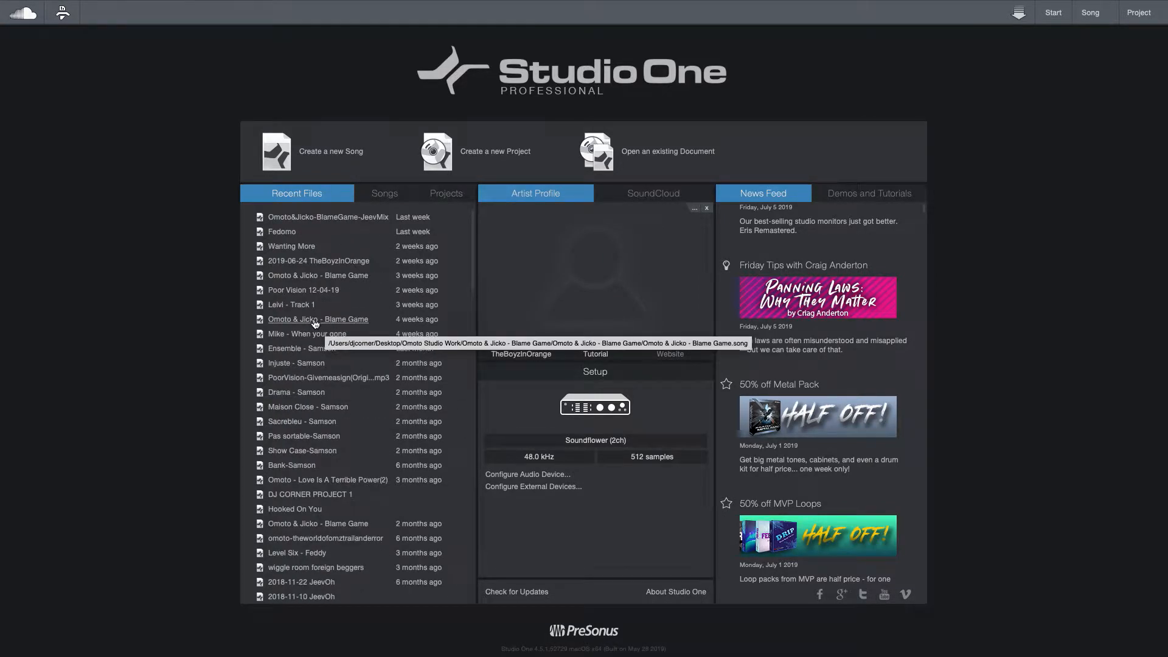
- Examine the list of saved songs and compare it with the recent files
{"action": "left_click", "coordinate": [384, 195]}
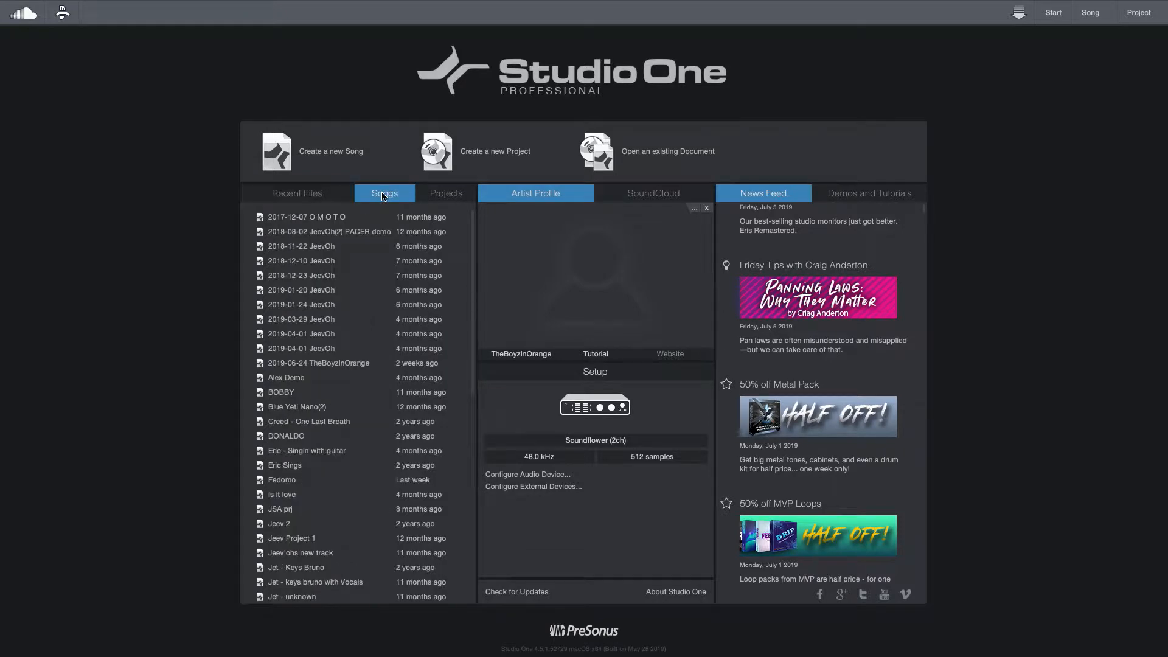
{"action": "scroll", "coordinate": [316, 292], "scroll_direction": "down", "scroll_amount": 3}
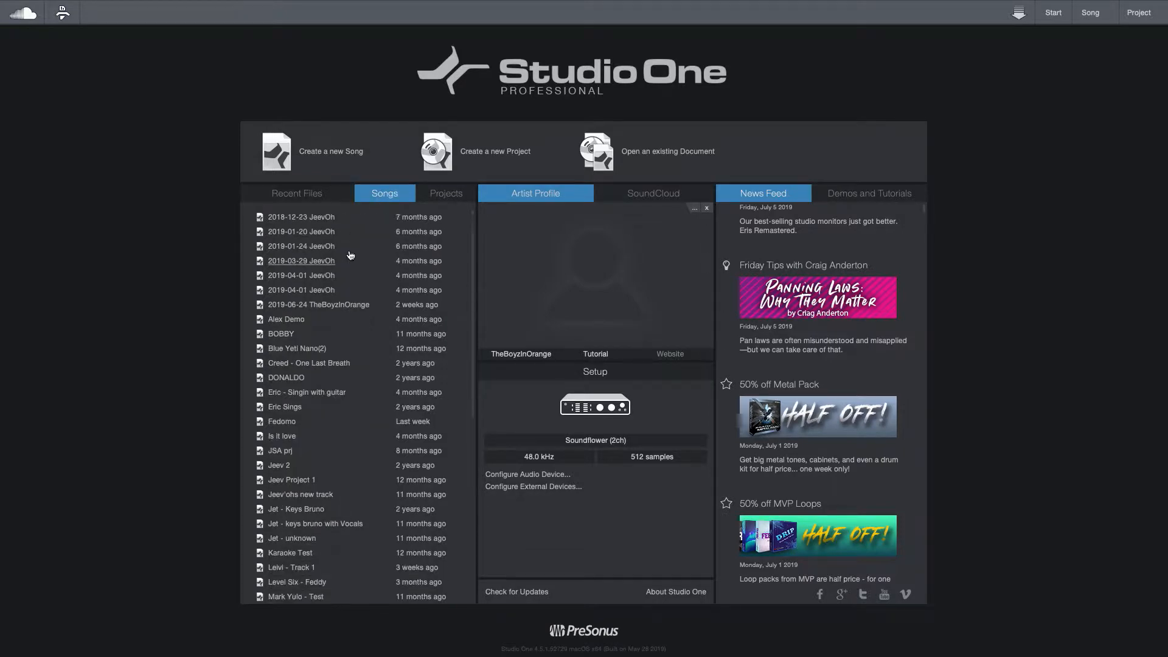
{"action": "left_click", "coordinate": [324, 195]}
{"action": "left_click", "coordinate": [384, 194]}
{"action": "scroll", "coordinate": [328, 475], "scroll_direction": "down", "scroll_amount": 1}
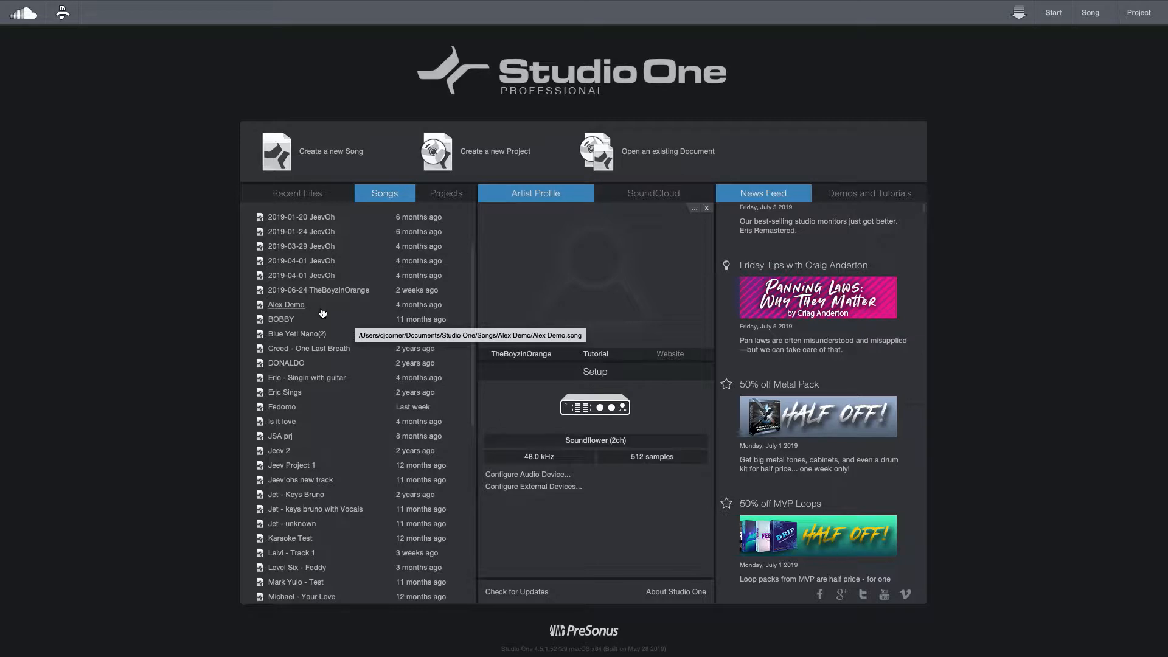
- View the saved projects, open the file browser for existing documents and close it without opening anything
{"action": "left_click", "coordinate": [451, 196]}
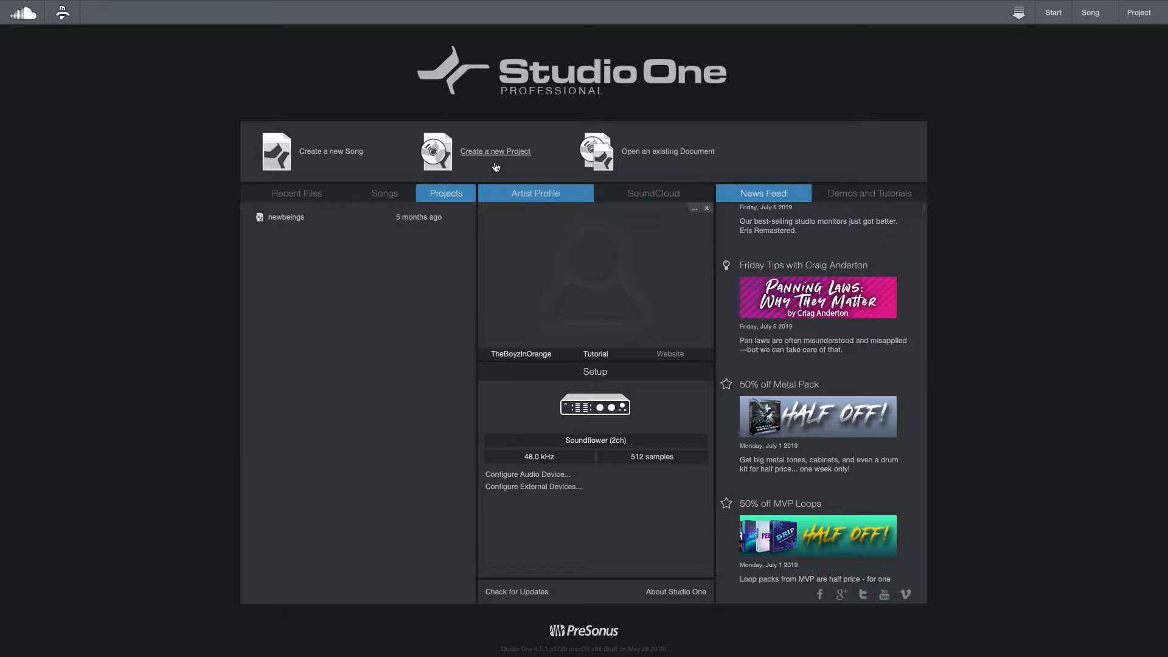
{"action": "left_click", "coordinate": [664, 154]}
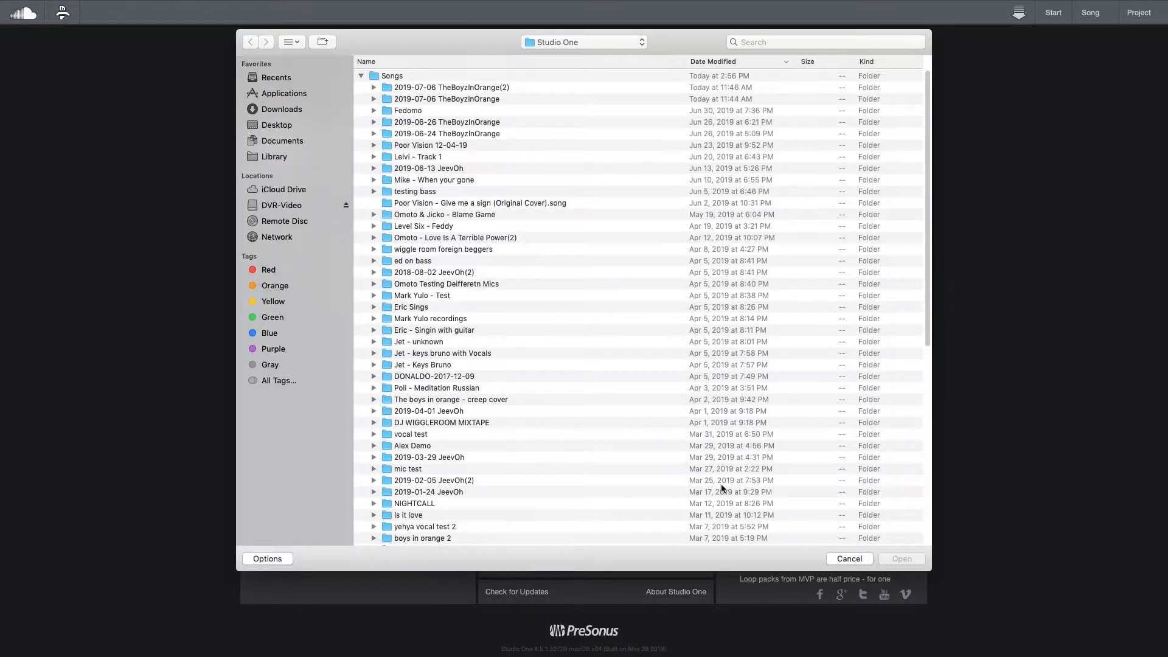
{"action": "left_click", "coordinate": [861, 562]}
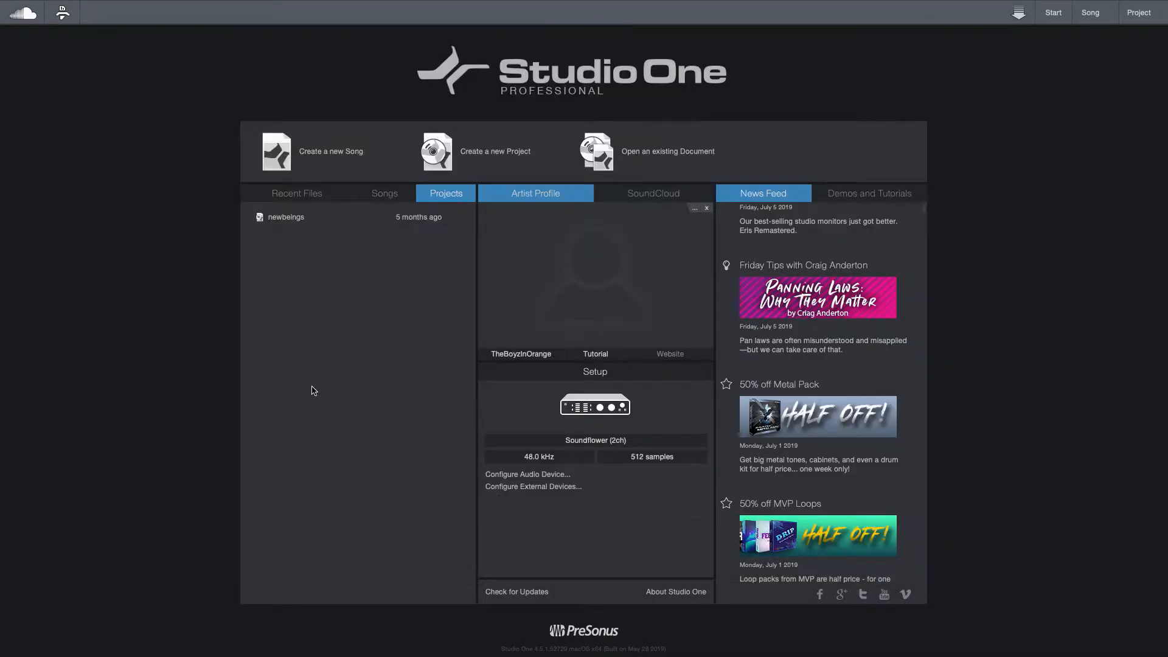
- Return to the recent files and review the list from start to end
{"action": "left_click", "coordinate": [319, 195]}
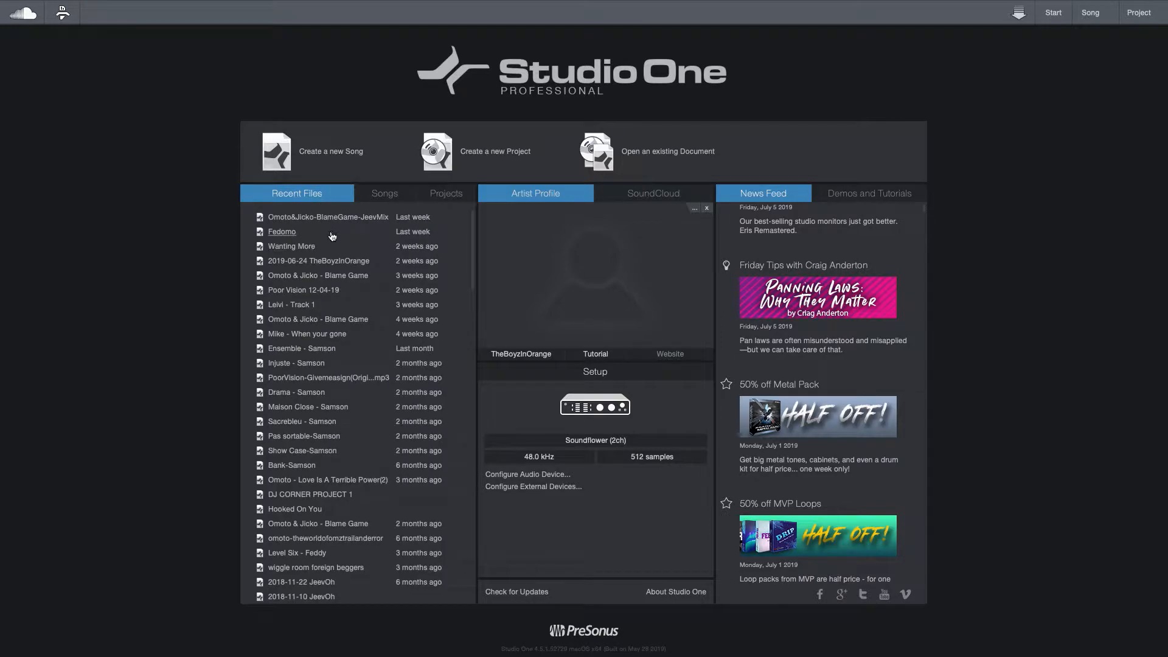
{"action": "scroll", "coordinate": [330, 438], "scroll_direction": "down", "scroll_amount": 15}
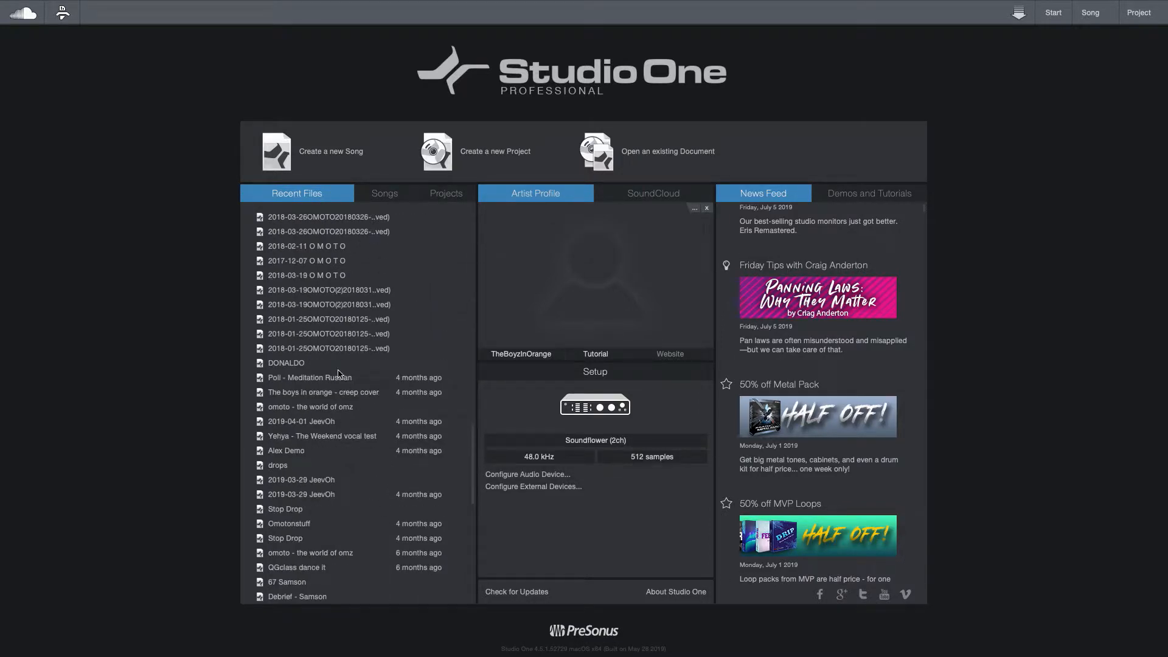
{"action": "scroll", "coordinate": [339, 377], "scroll_direction": "up", "scroll_amount": 15}
{"action": "scroll", "coordinate": [339, 379], "scroll_direction": "up", "scroll_amount": 4}
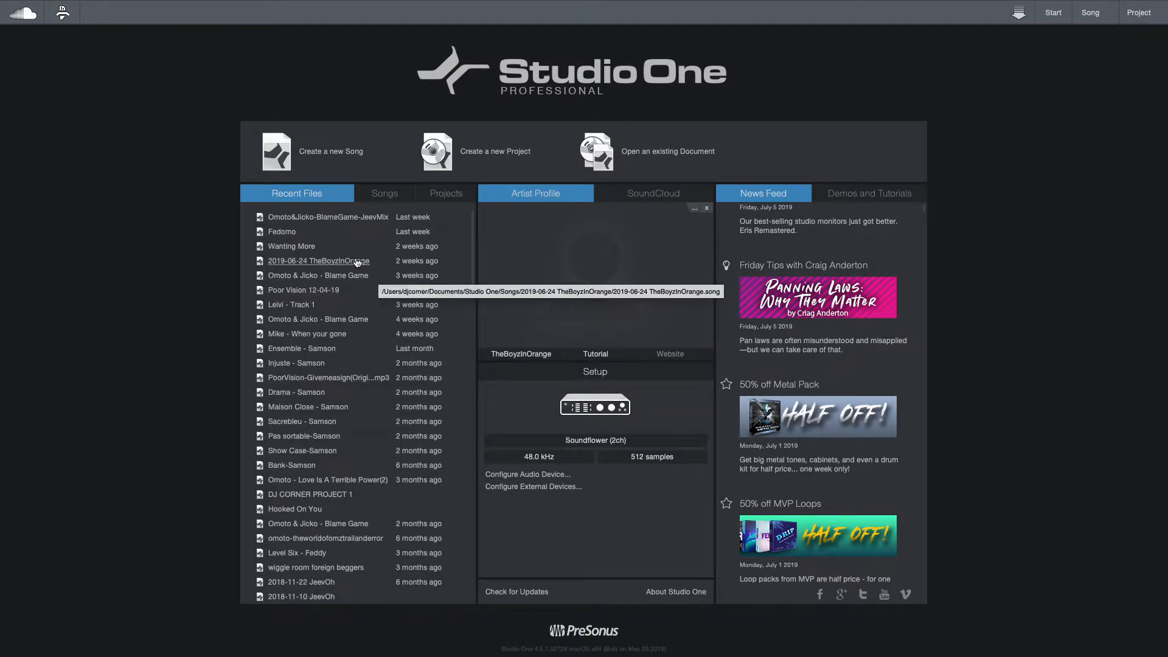
- Start creating a new song and view the available interface and style templates
{"action": "left_click", "coordinate": [343, 159]}
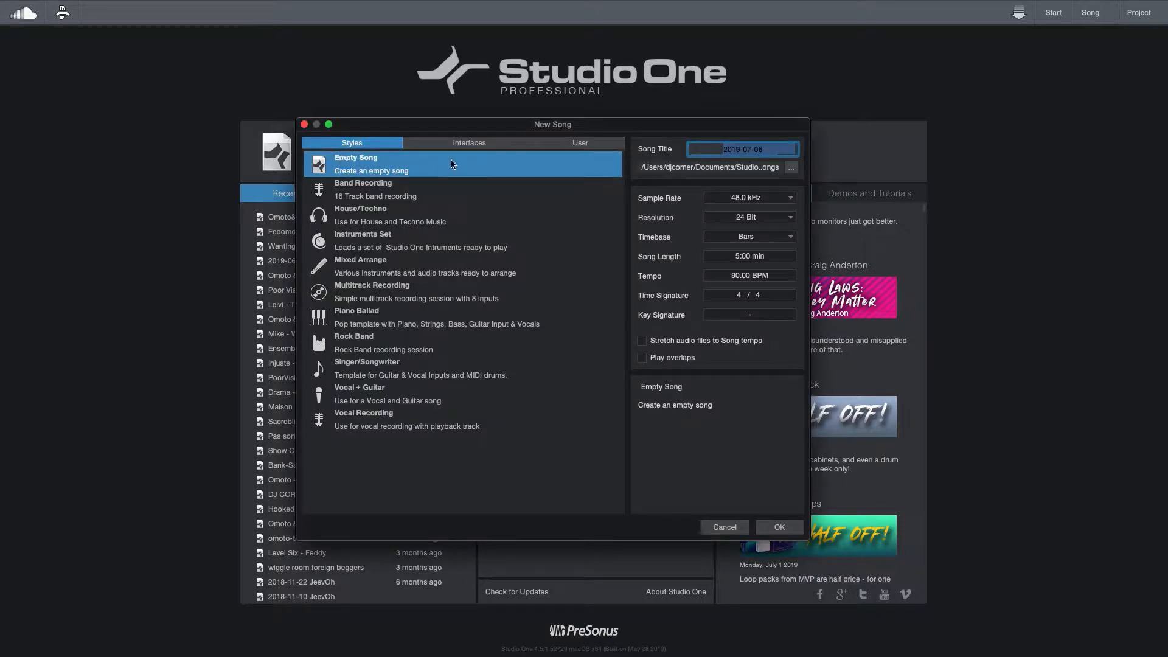
{"action": "left_click_drag", "start_coordinate": [492, 132], "coordinate": [419, 113]}
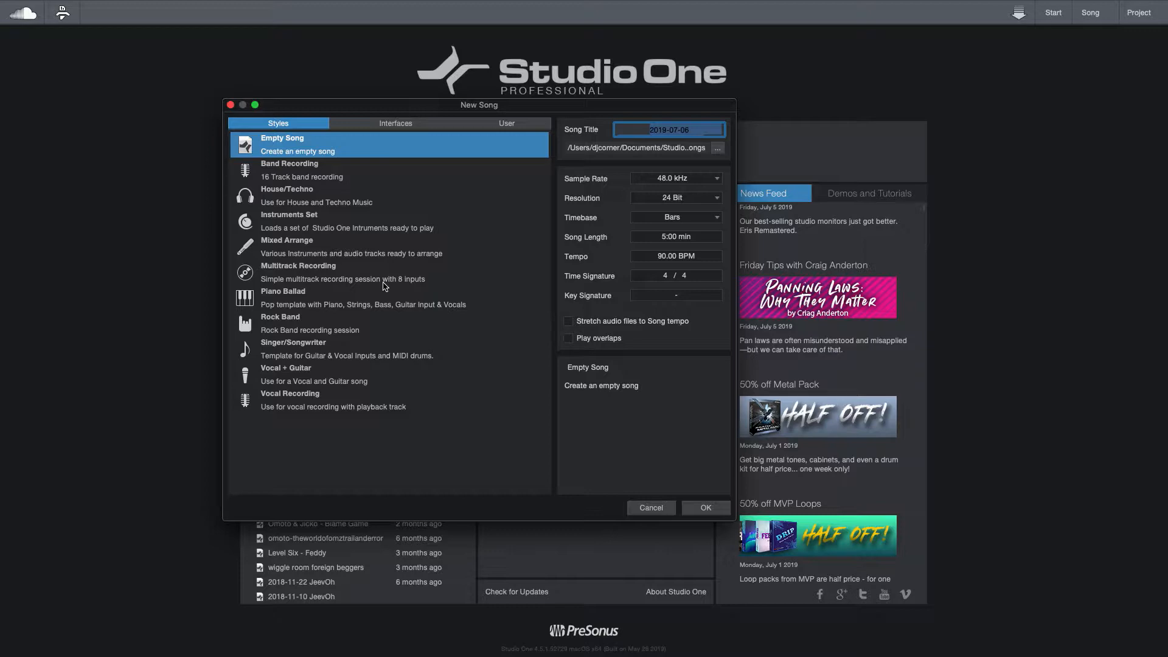
{"action": "left_click", "coordinate": [413, 129]}
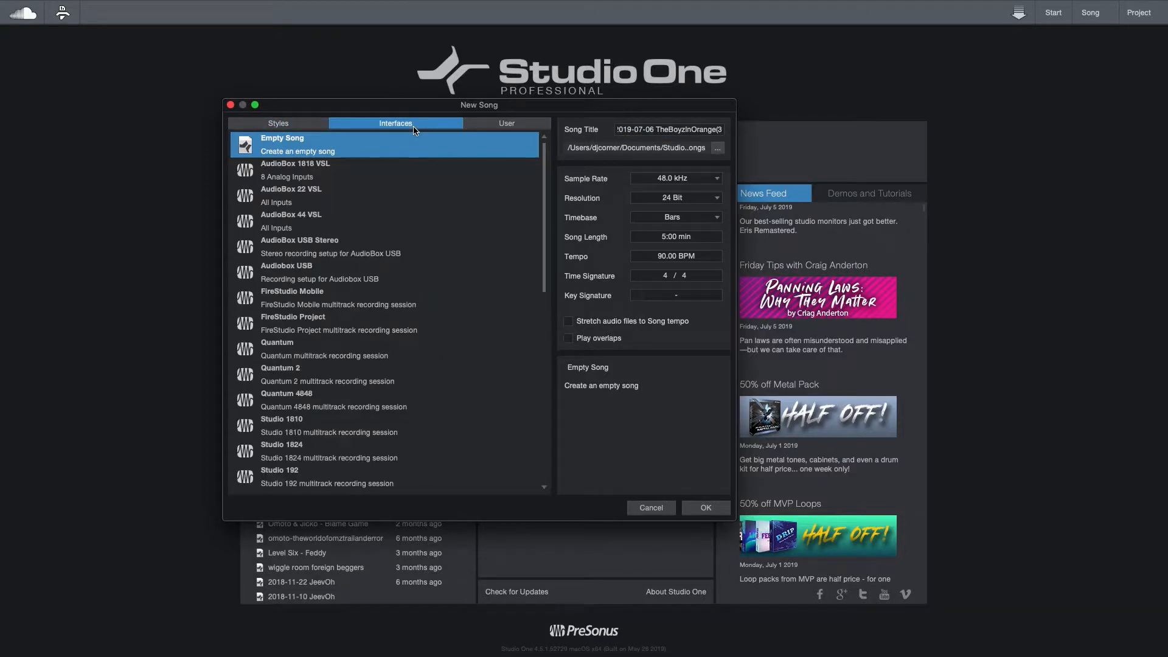
{"action": "left_click", "coordinate": [278, 123]}
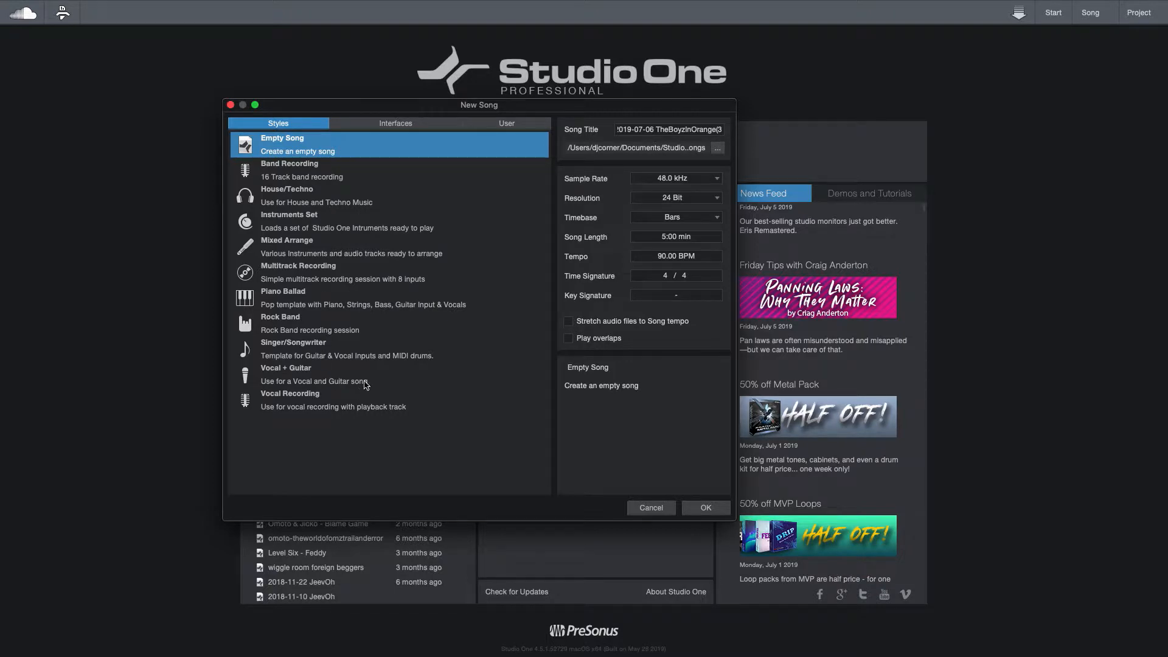
- Try the Vocal + Guitar and Singer/Songwriter styles, and select Rock Band for the new song
{"action": "left_click", "coordinate": [366, 384]}
{"action": "left_click", "coordinate": [397, 361]}
{"action": "left_click", "coordinate": [394, 330]}
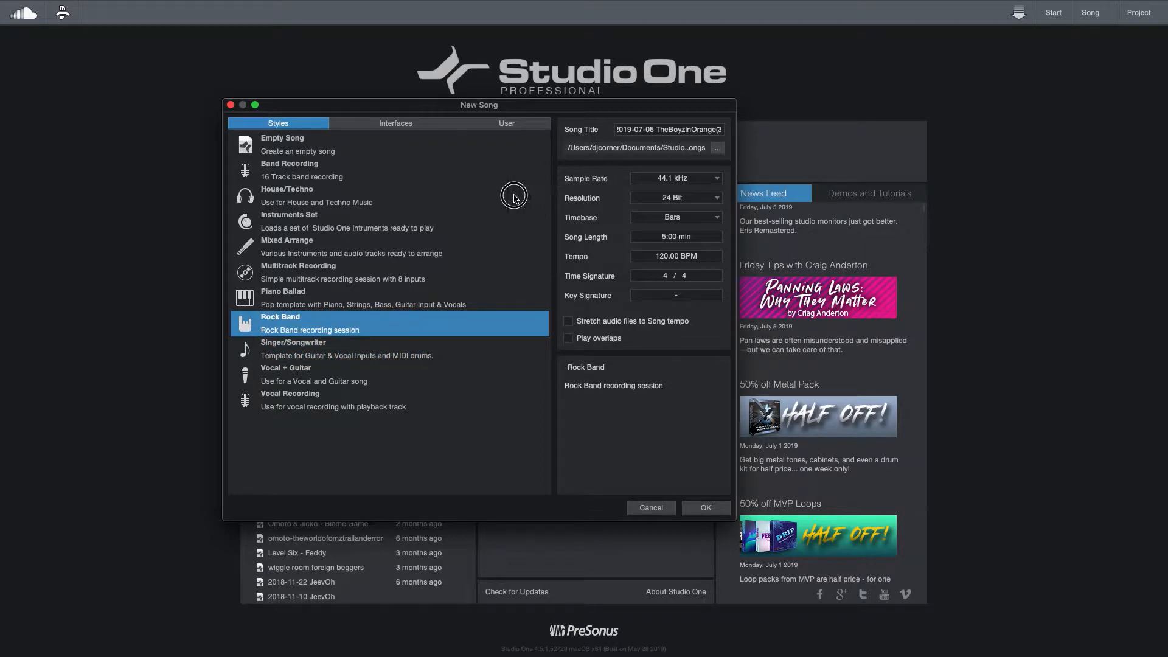
- Set the song title to Tutorial
{"action": "left_click", "coordinate": [652, 132]}
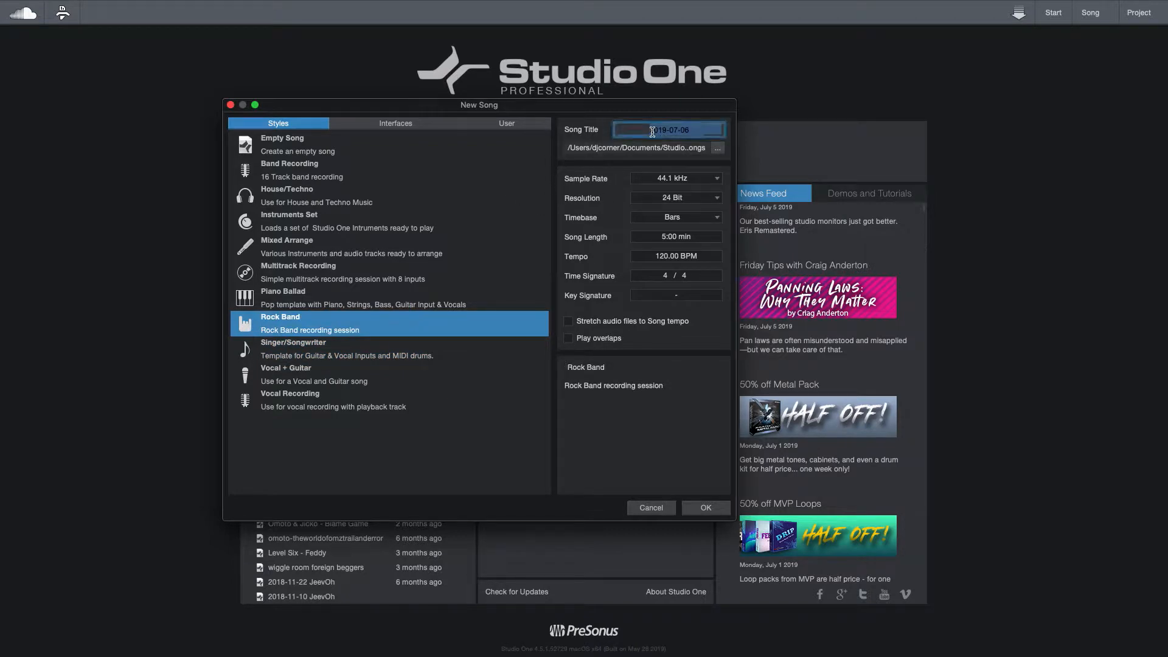
{"action": "type", "text": "Tutorial"}
{"action": "left_click", "coordinate": [615, 184]}
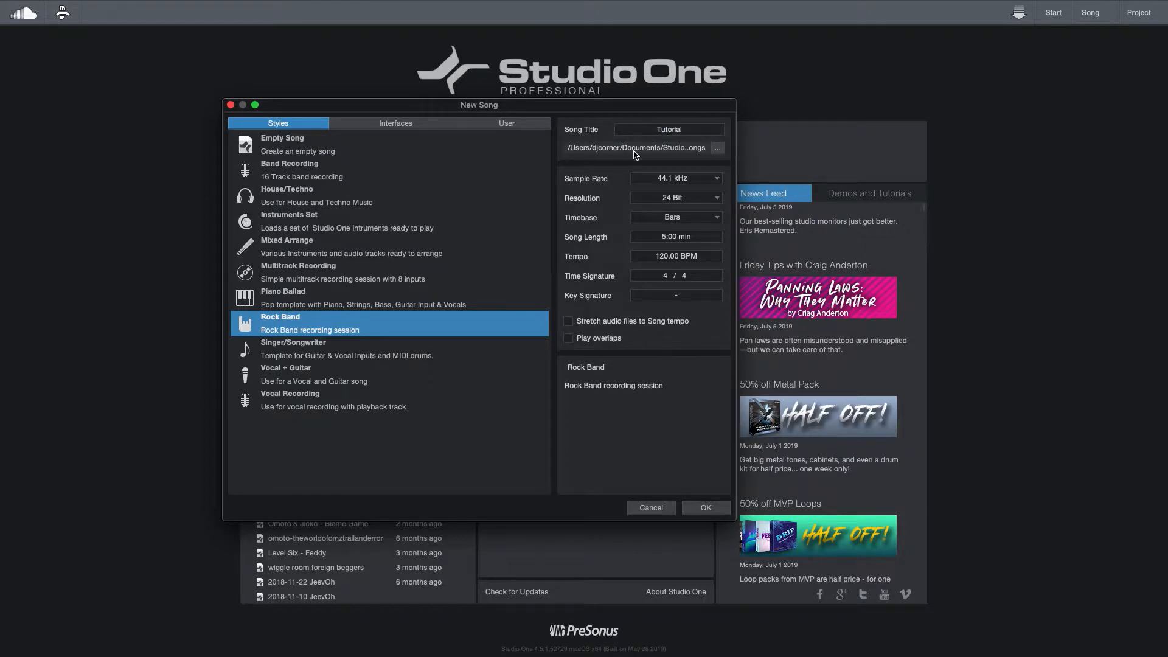
- View the folder chooser for the song's save location and cancel it
{"action": "left_click", "coordinate": [719, 148]}
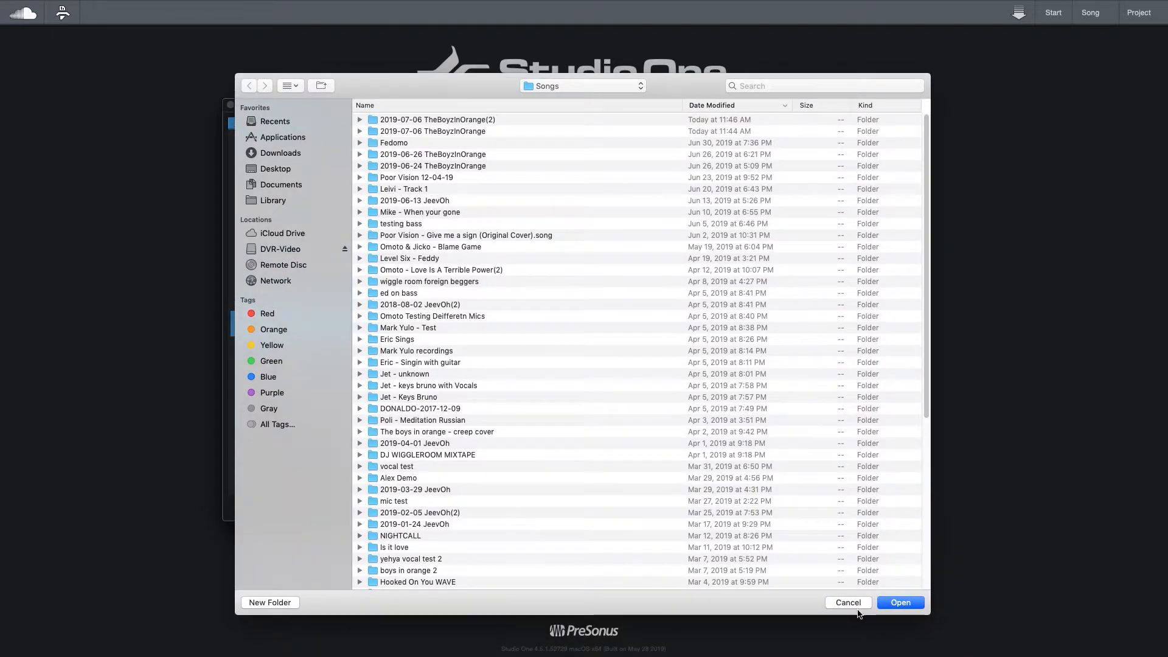
{"action": "left_click", "coordinate": [851, 617]}
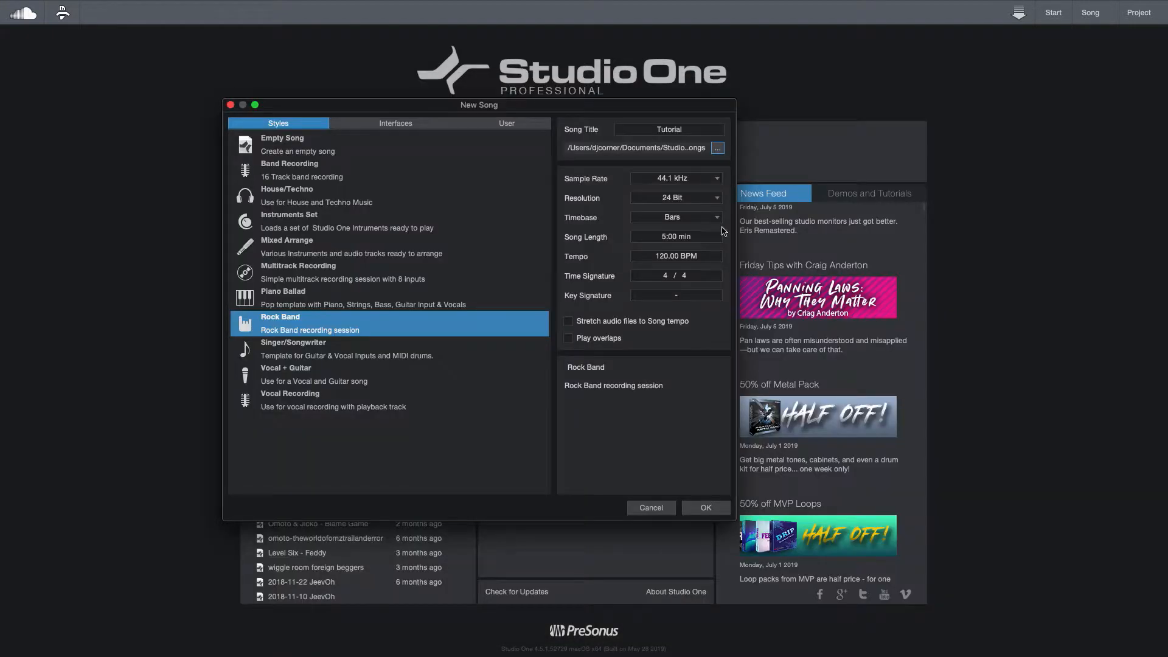
{"action": "left_click", "coordinate": [606, 164]}
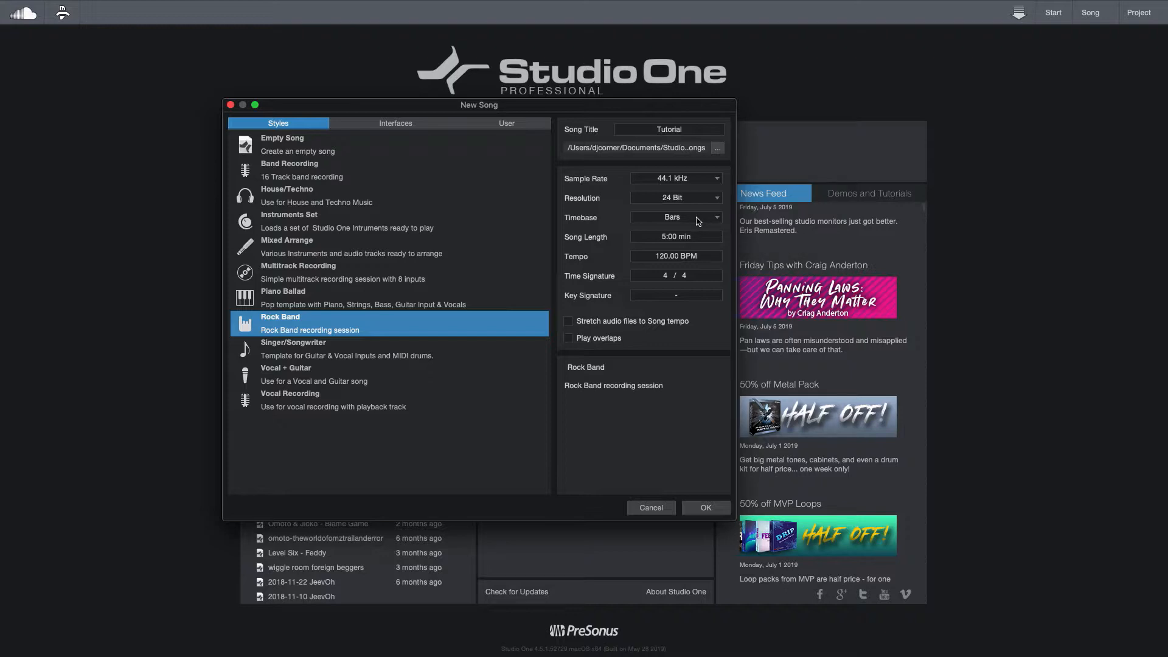
- Set the new song's tempo to 90 BPM
{"action": "left_click", "coordinate": [672, 256]}
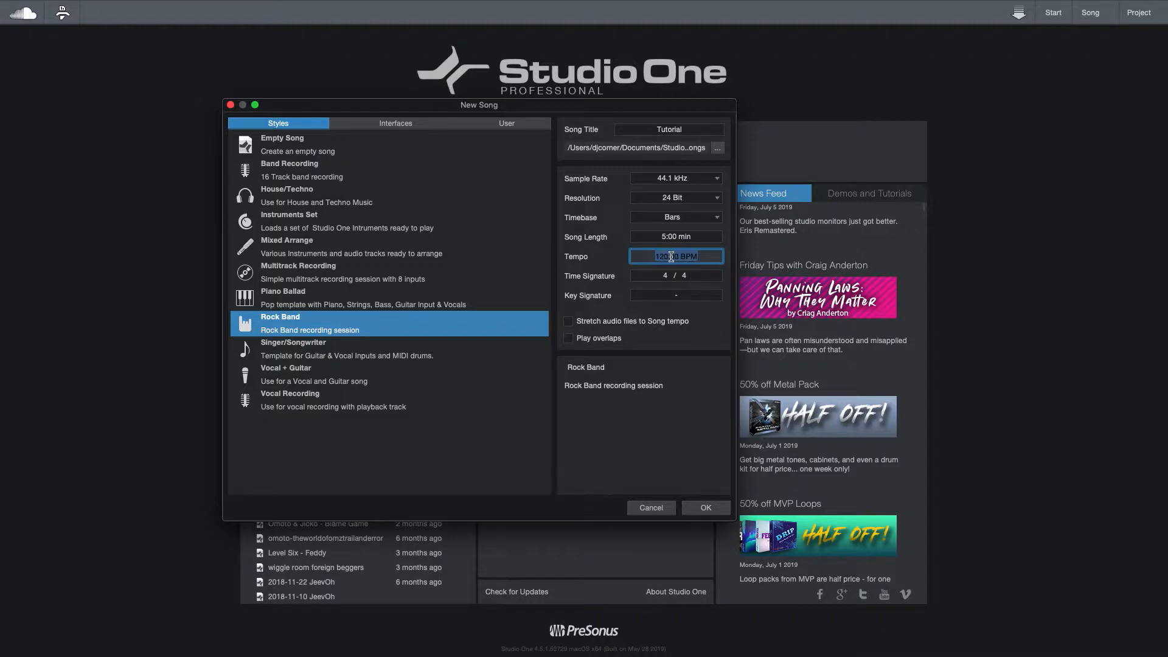
{"action": "type", "text": "90"}
{"action": "key", "text": "Return"}
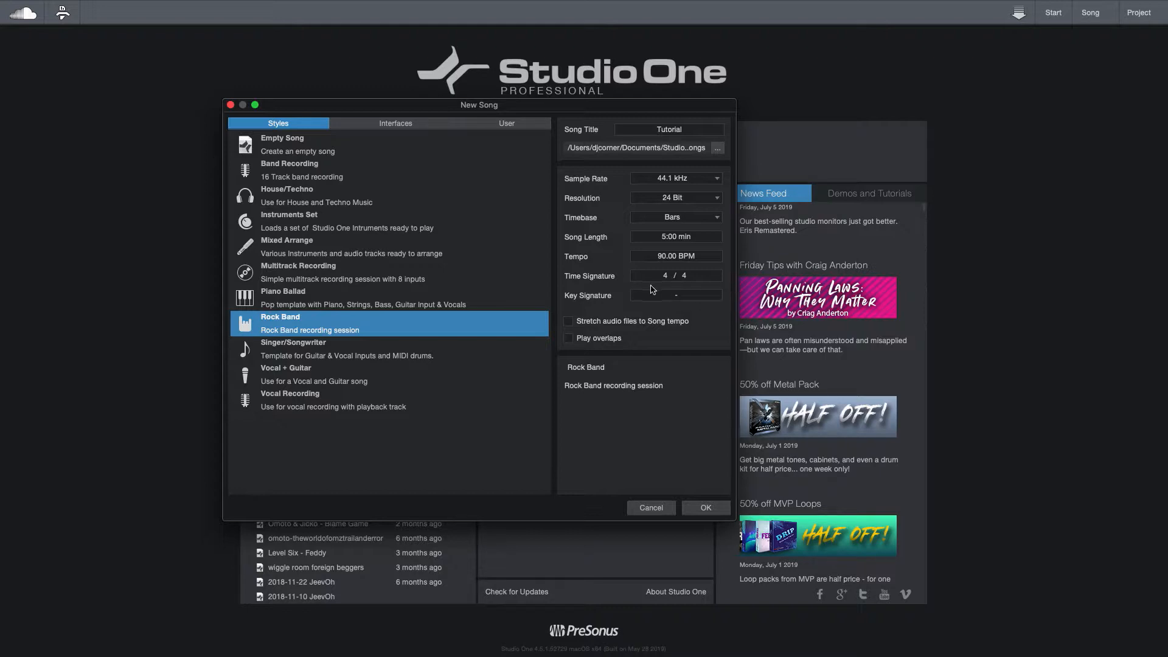
- View the key signature options without choosing a key, and create the song
{"action": "left_click", "coordinate": [646, 298]}
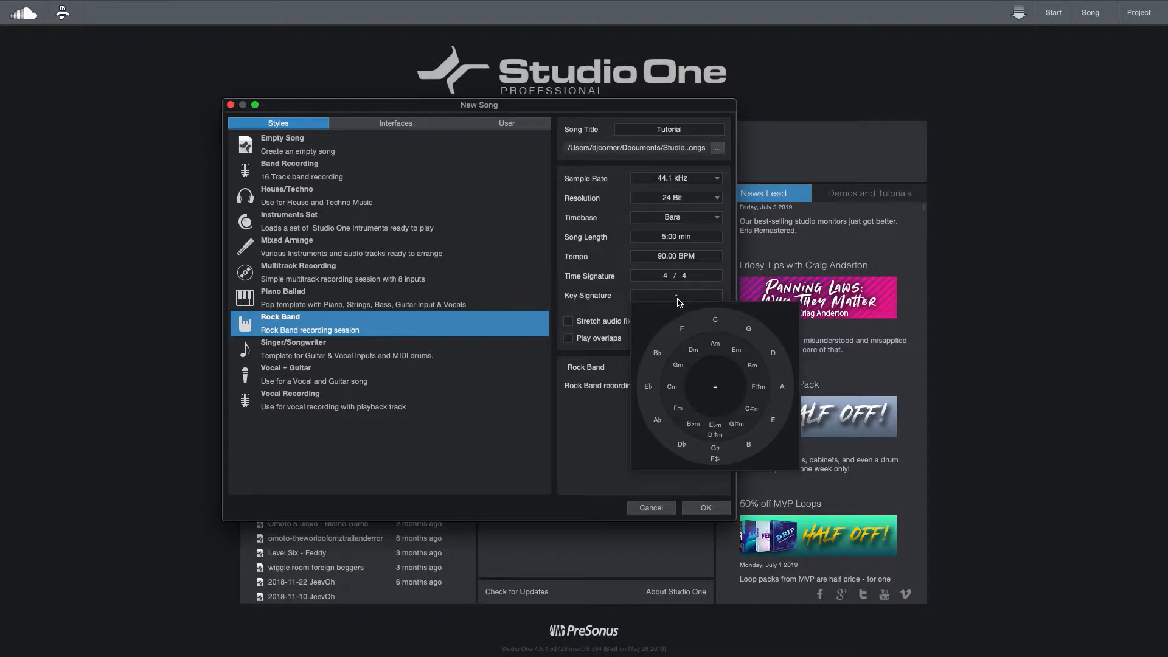
{"action": "left_click", "coordinate": [679, 302]}
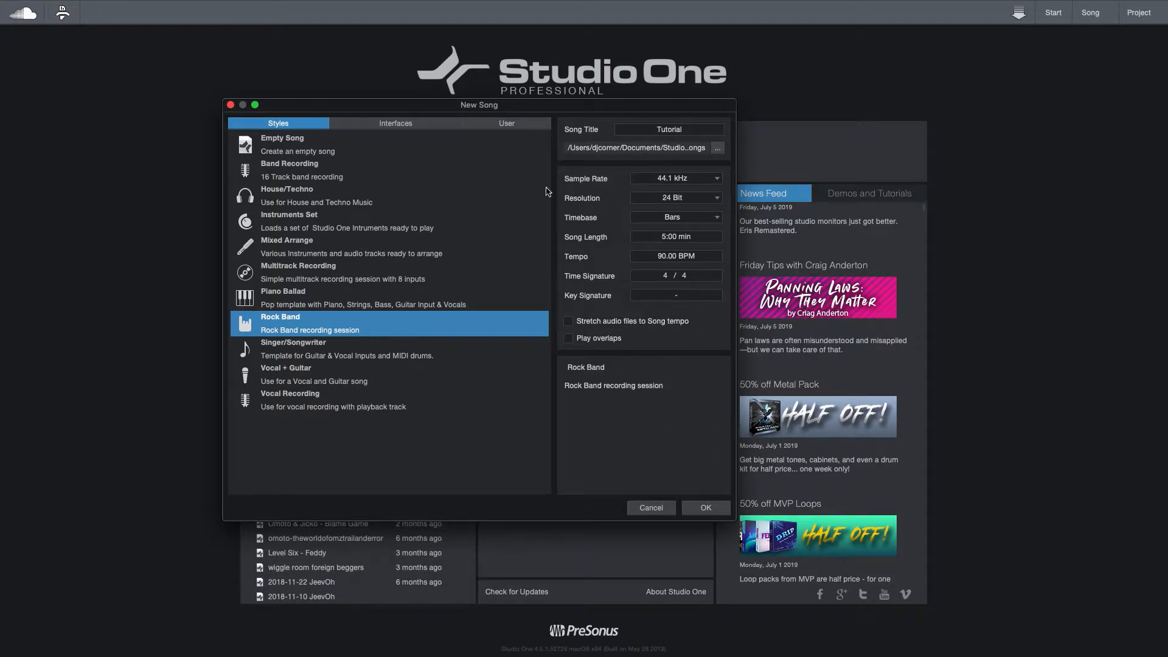
{"action": "left_click", "coordinate": [716, 508]}
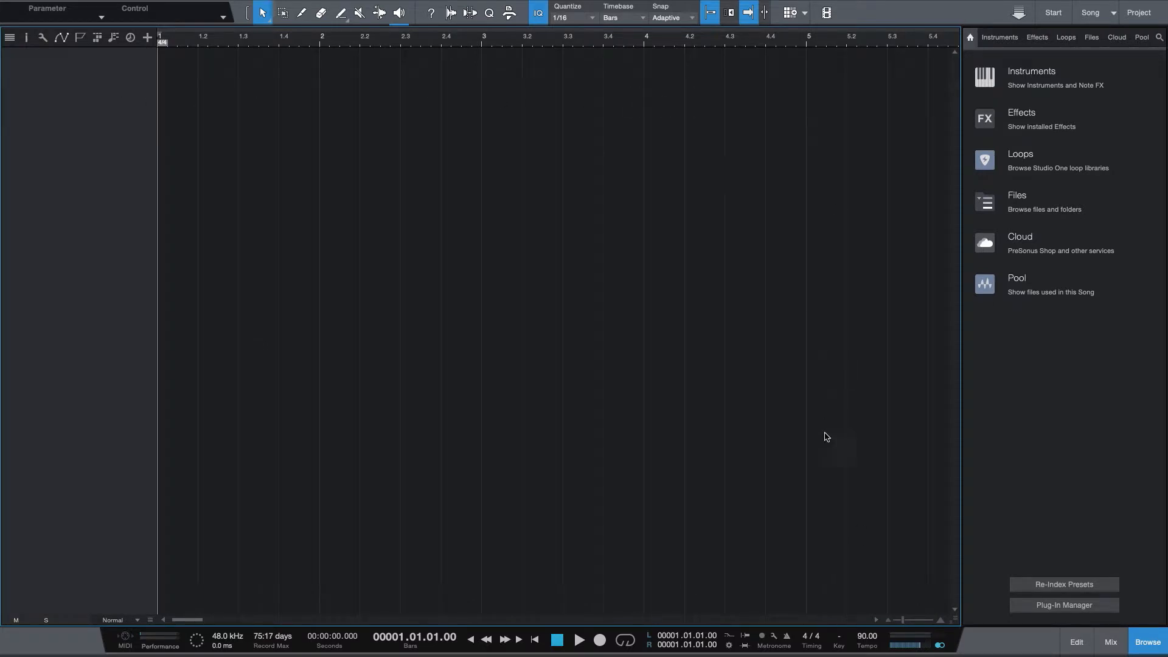
- Hide and reshow the browser, and look through the Impact presets among the recent instruments
{"action": "left_click", "coordinate": [1145, 641]}
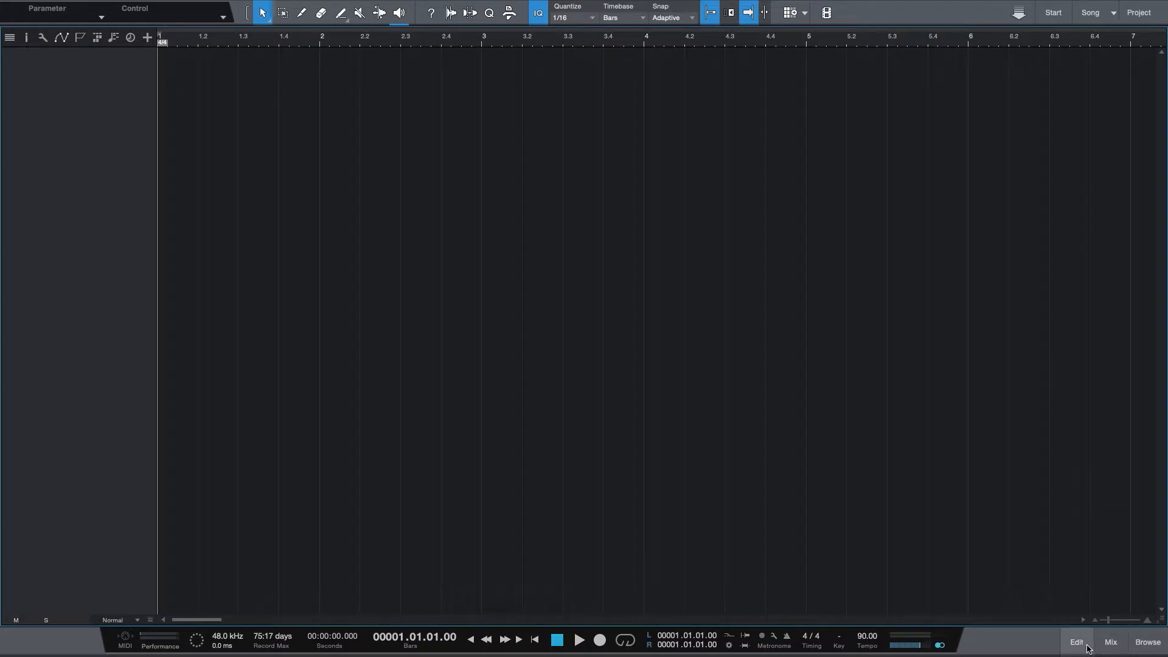
{"action": "left_click", "coordinate": [1146, 644]}
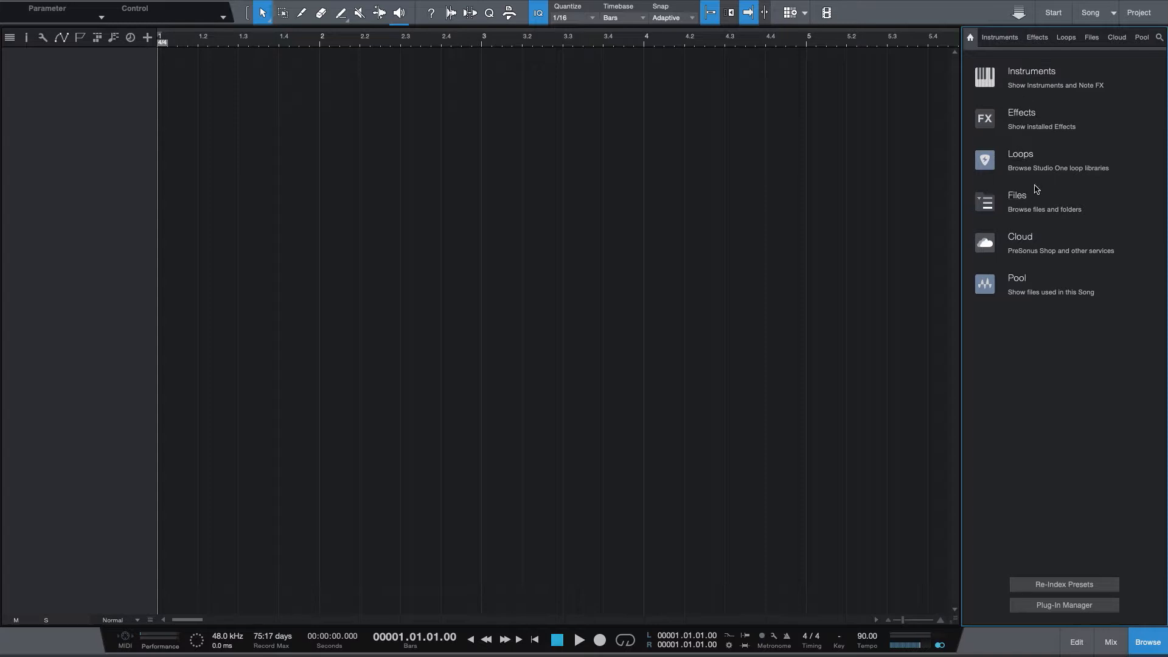
{"action": "left_click", "coordinate": [1042, 78]}
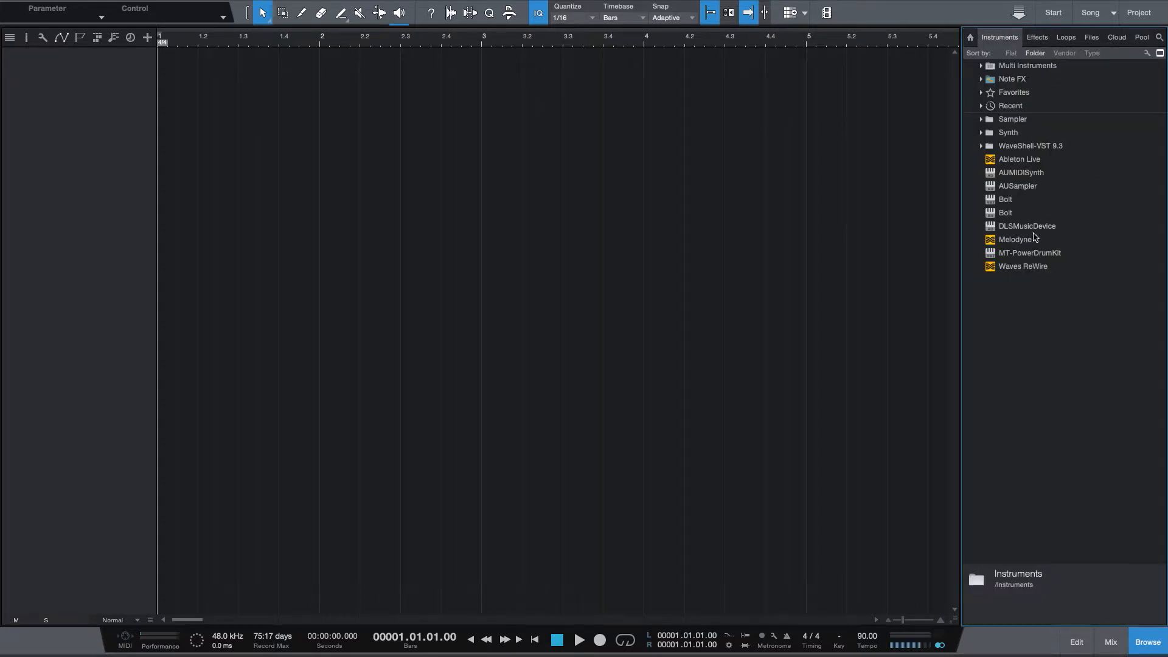
{"action": "left_click", "coordinate": [982, 106]}
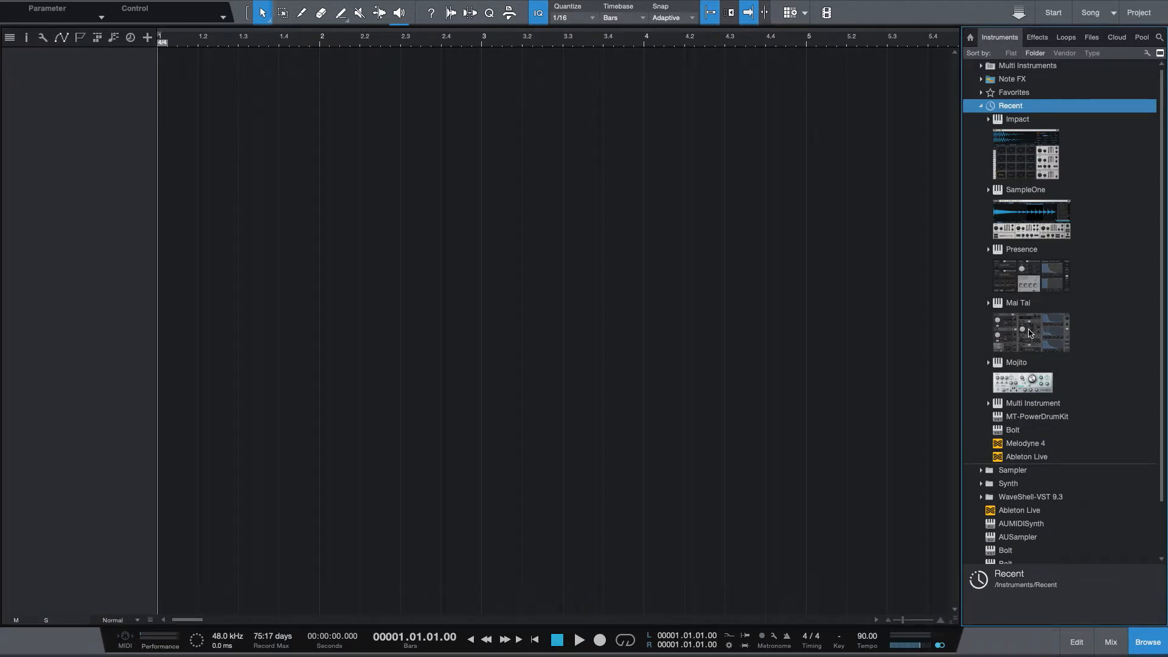
{"action": "left_click", "coordinate": [988, 122]}
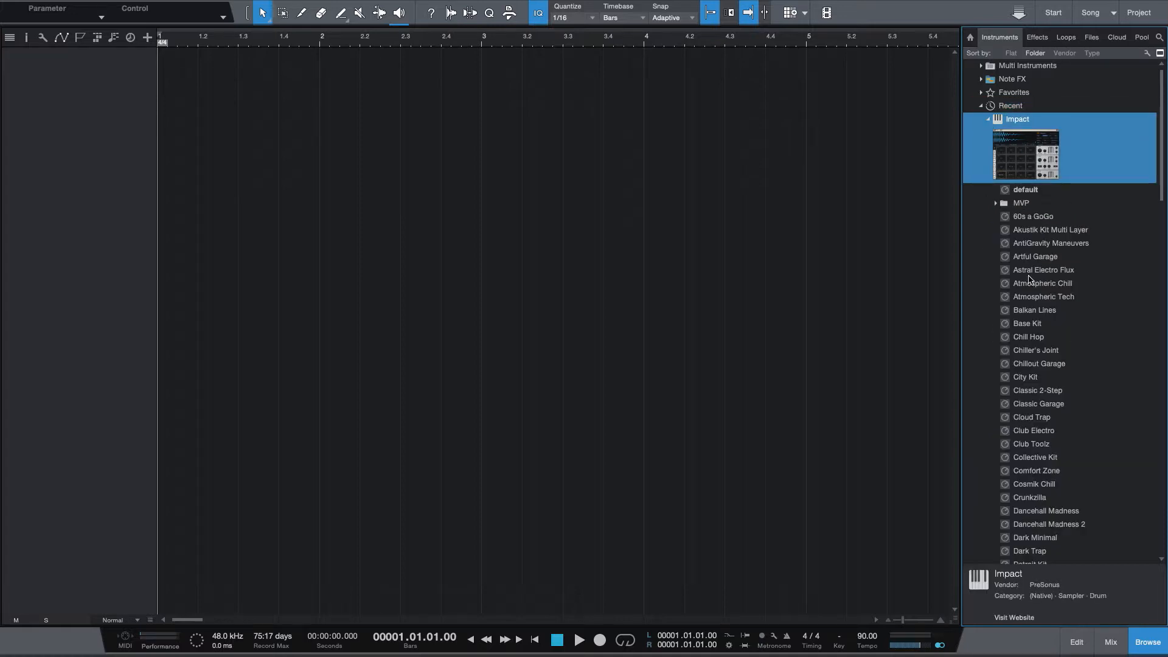
{"action": "scroll", "coordinate": [1051, 454], "scroll_direction": "down", "scroll_amount": 5}
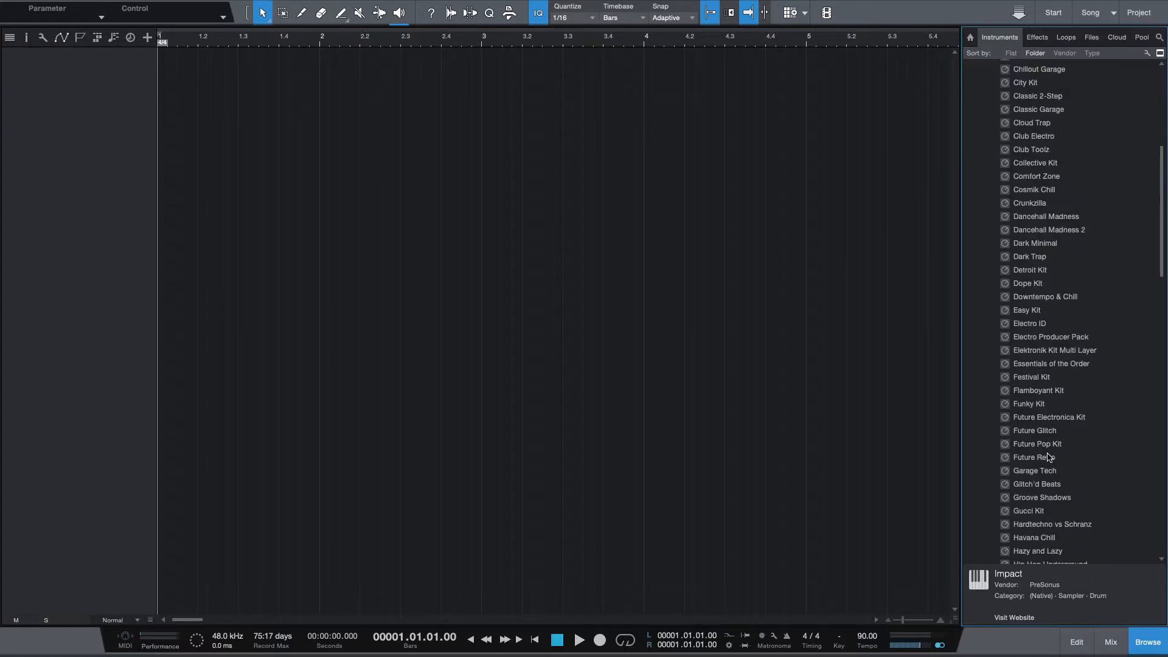
{"action": "scroll", "coordinate": [1046, 450], "scroll_direction": "up", "scroll_amount": 5}
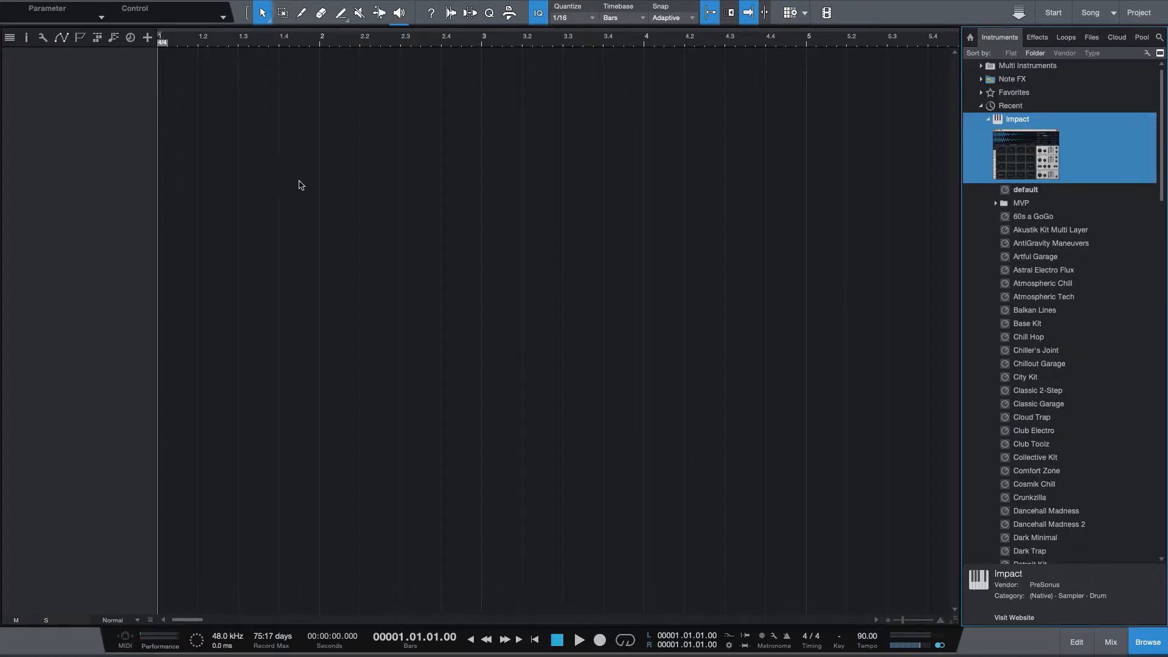
- Add the Impact preset Dark Trap as a new instrument track, audition the Kick Blow and Perc Rims pads, and close the instrument window
{"action": "scroll", "coordinate": [1035, 420], "scroll_direction": "down", "scroll_amount": 1}
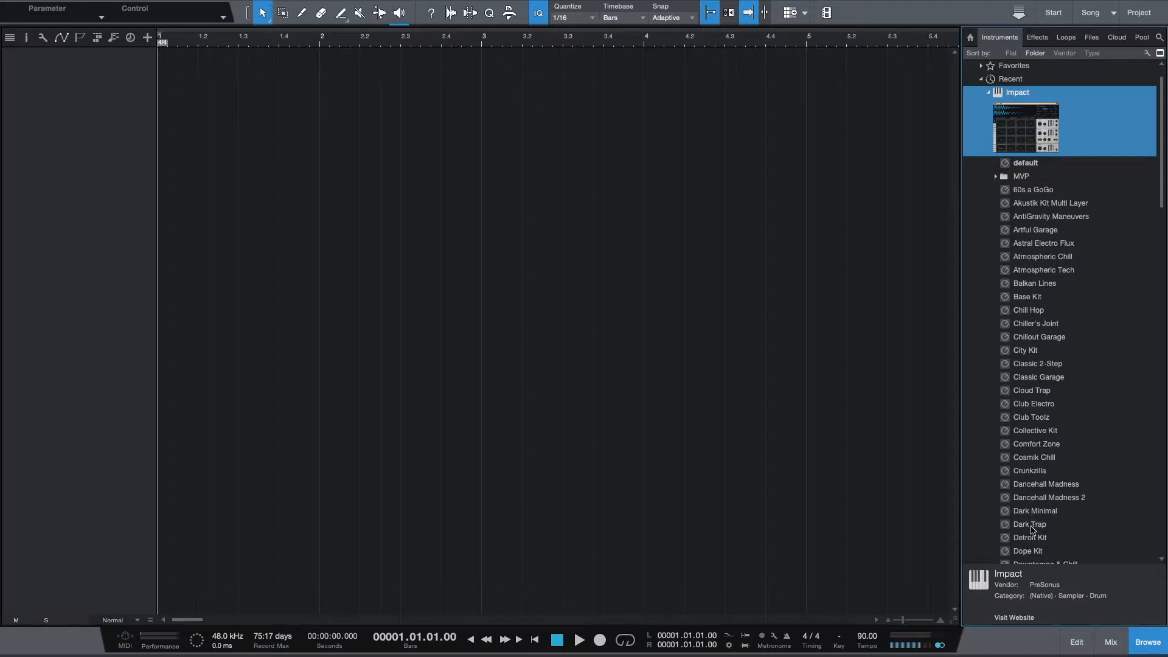
{"action": "left_click_drag", "start_coordinate": [1032, 530], "coordinate": [163, 65]}
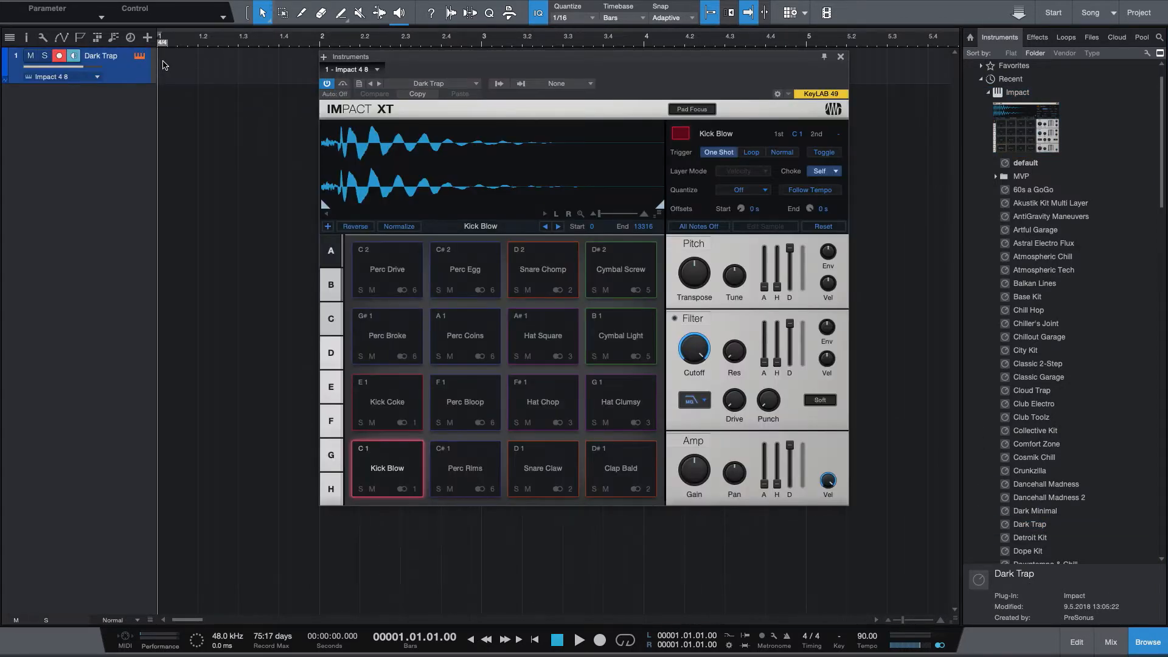
{"action": "left_click", "coordinate": [400, 469]}
{"action": "left_click", "coordinate": [465, 469]}
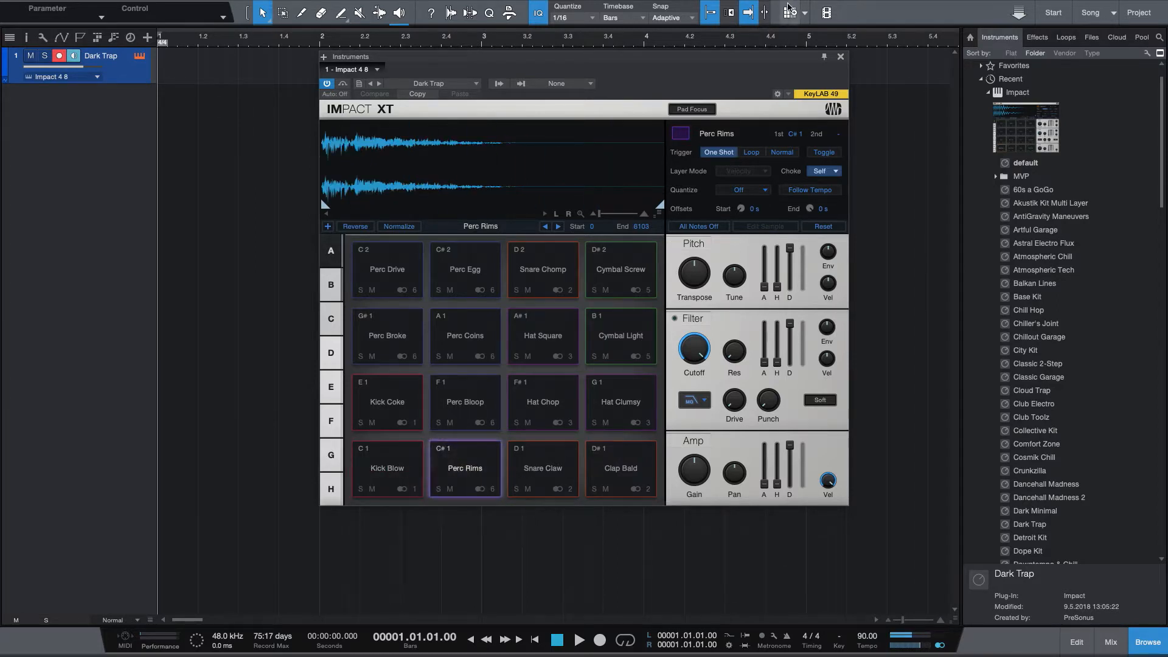
{"action": "left_click", "coordinate": [840, 56]}
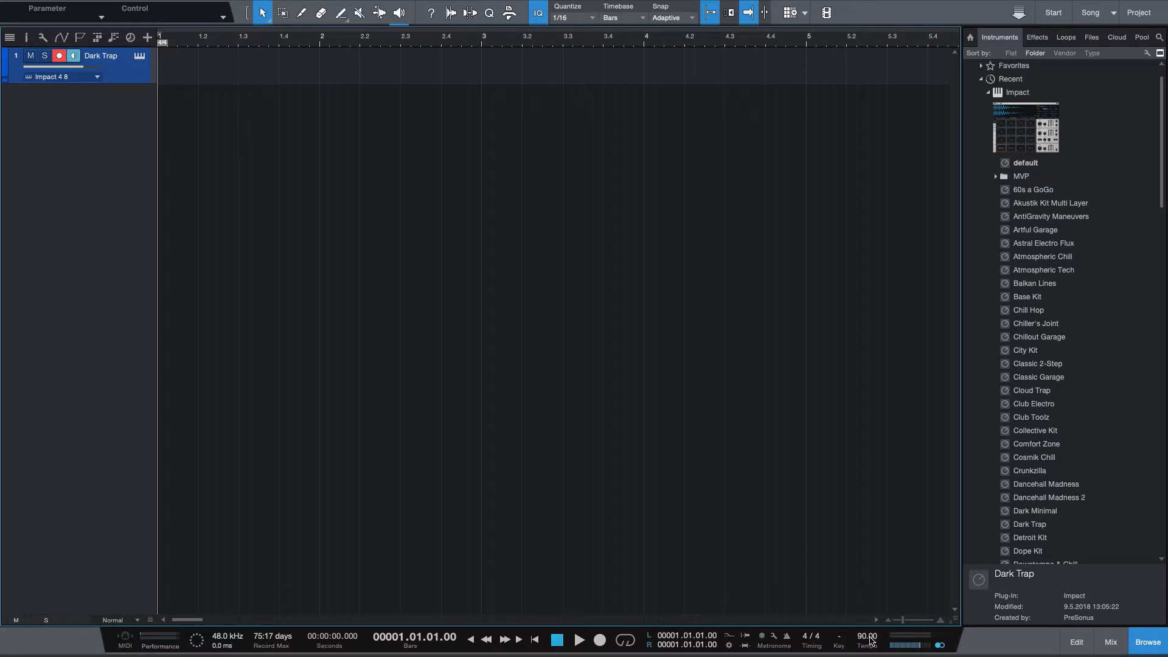
- Lower the main output volume to -0.9 dB
{"action": "left_click", "coordinate": [922, 645]}
{"action": "left_click_drag", "start_coordinate": [922, 645], "coordinate": [920, 646]}
- Collapse the Impact presets, and add SampleOne and Mai Tai as new instrument tracks, closing each instrument's window
{"action": "left_click", "coordinate": [988, 92]}
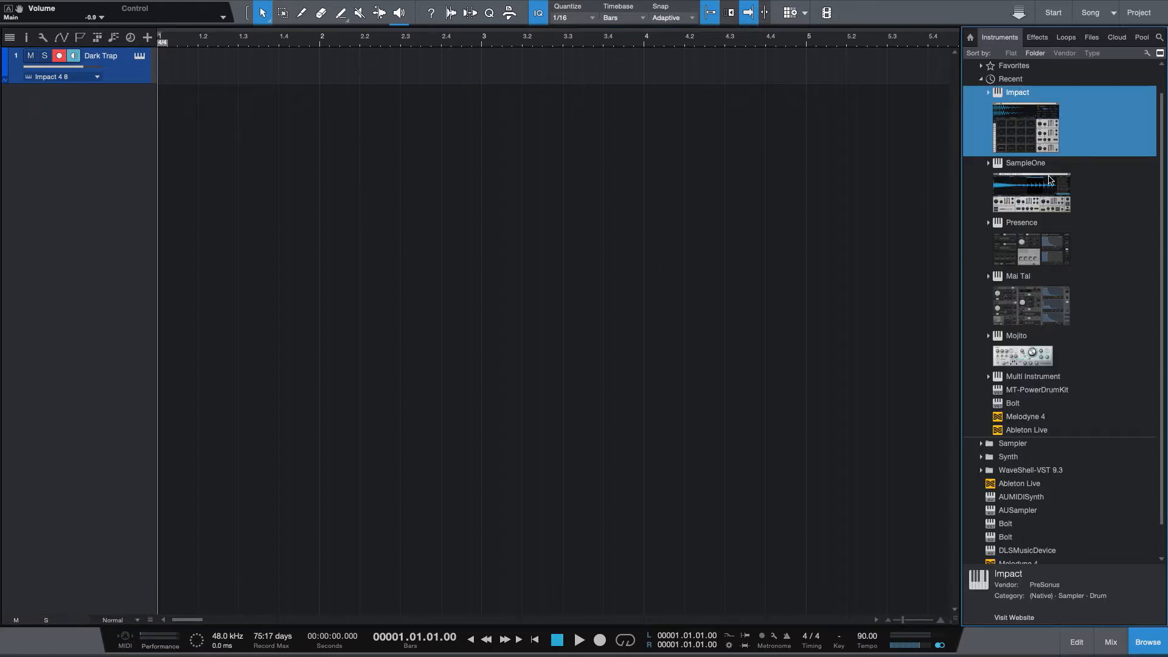
{"action": "left_click_drag", "start_coordinate": [1055, 180], "coordinate": [134, 126]}
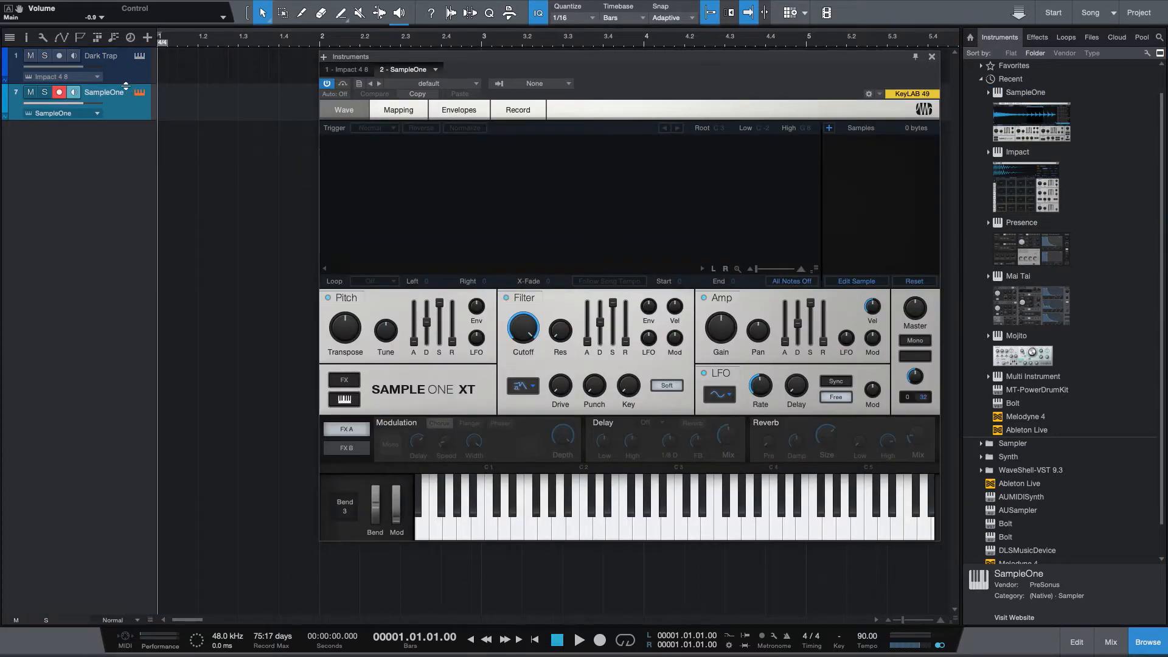
{"action": "left_click", "coordinate": [933, 57]}
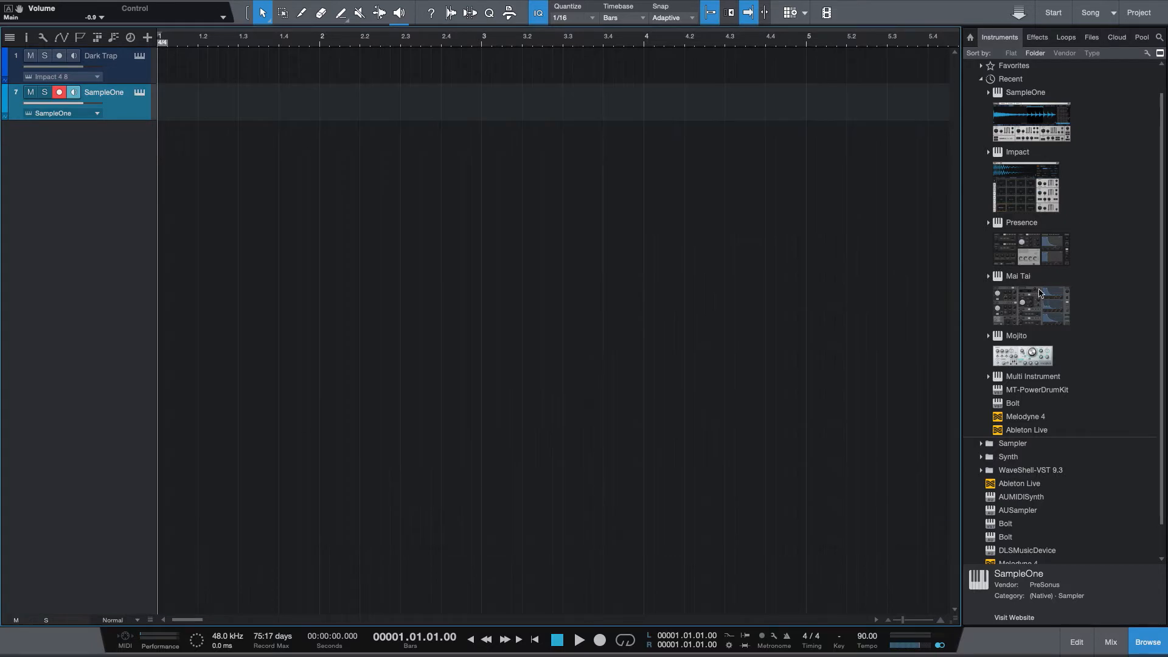
{"action": "left_click_drag", "start_coordinate": [1037, 291], "coordinate": [93, 170]}
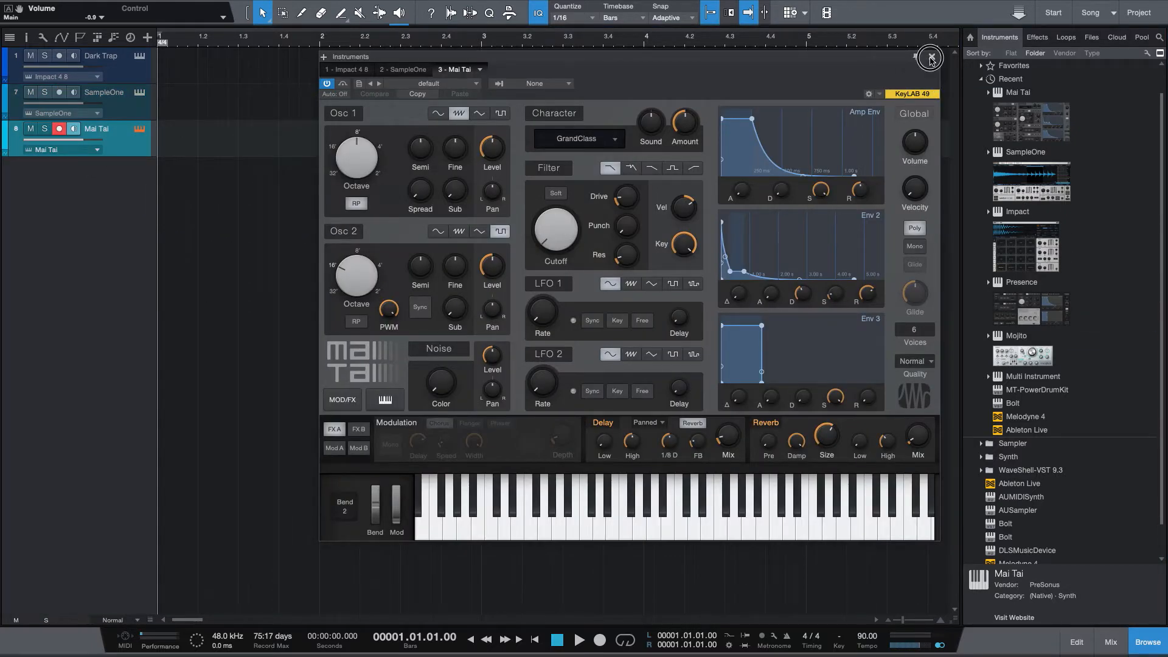
{"action": "left_click", "coordinate": [932, 57]}
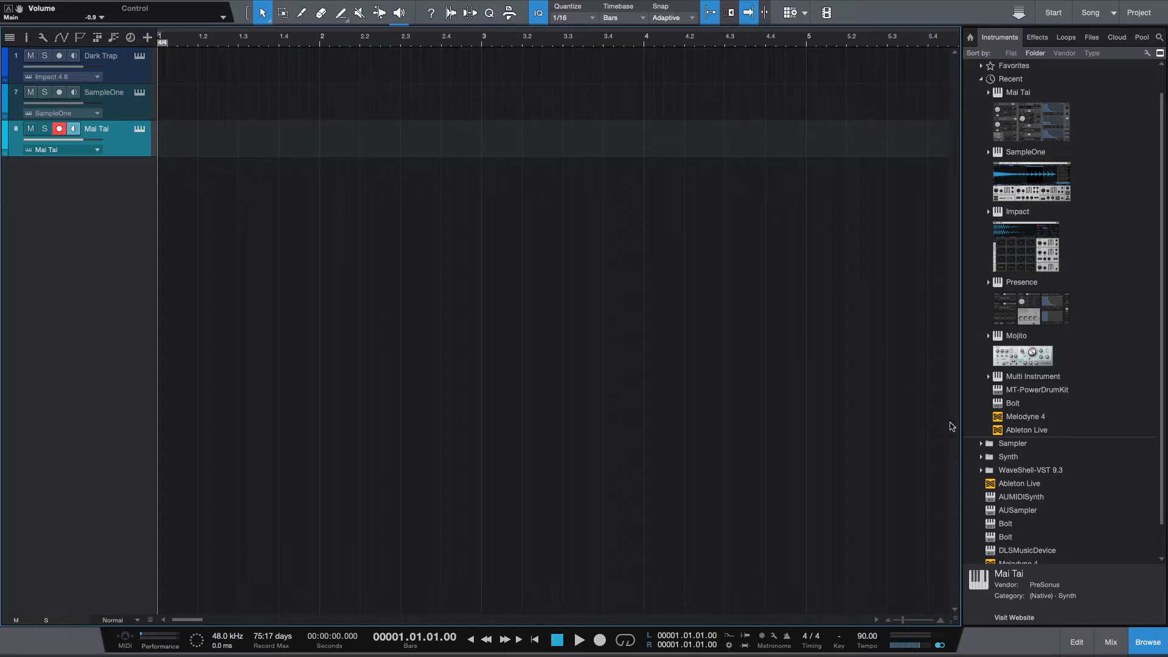
- Show the mixer at a larger height and insert the PreSonus Compressor on the Impact St 1 channel
{"action": "left_click", "coordinate": [1110, 643]}
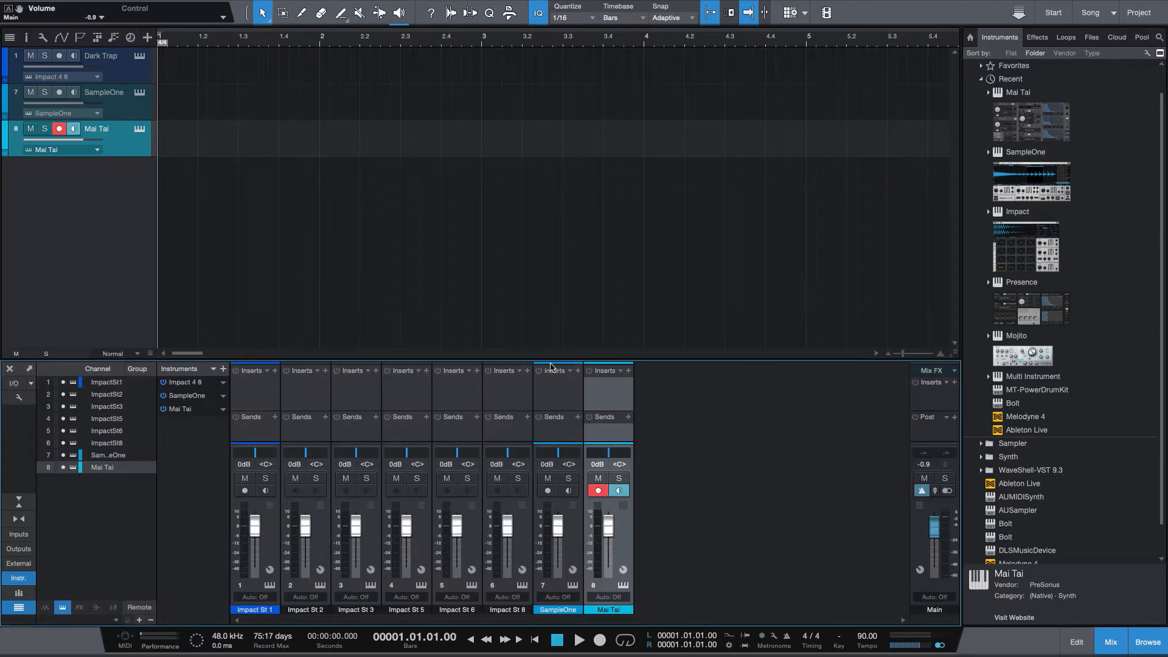
{"action": "left_click_drag", "start_coordinate": [550, 359], "coordinate": [548, 204]}
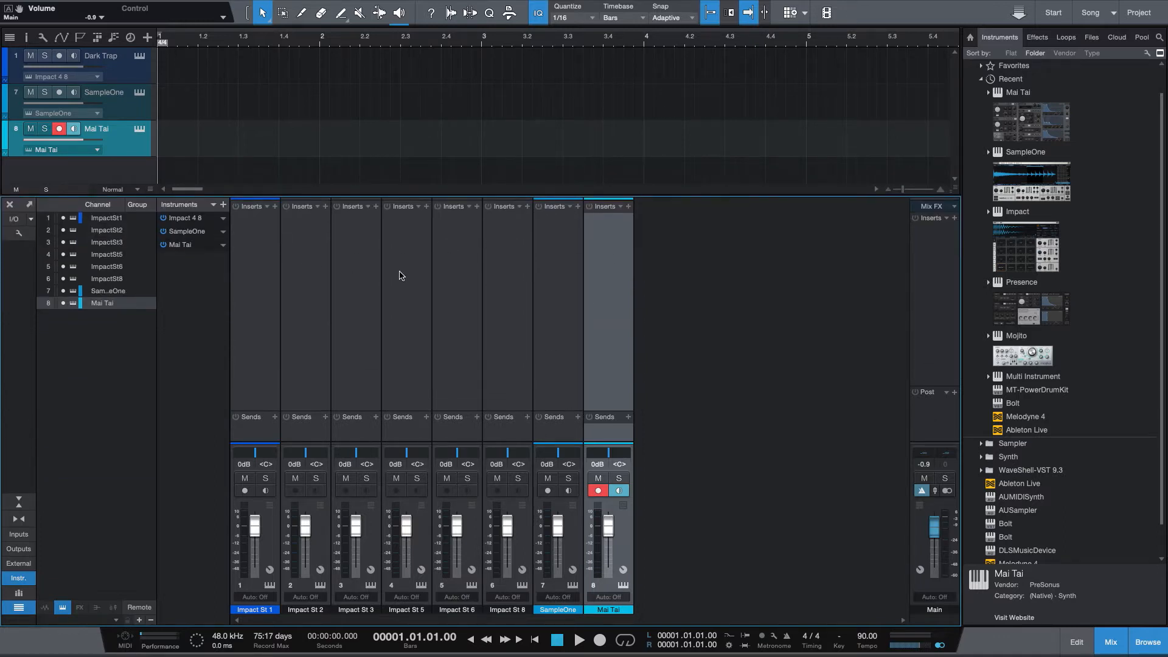
{"action": "left_click", "coordinate": [1039, 38]}
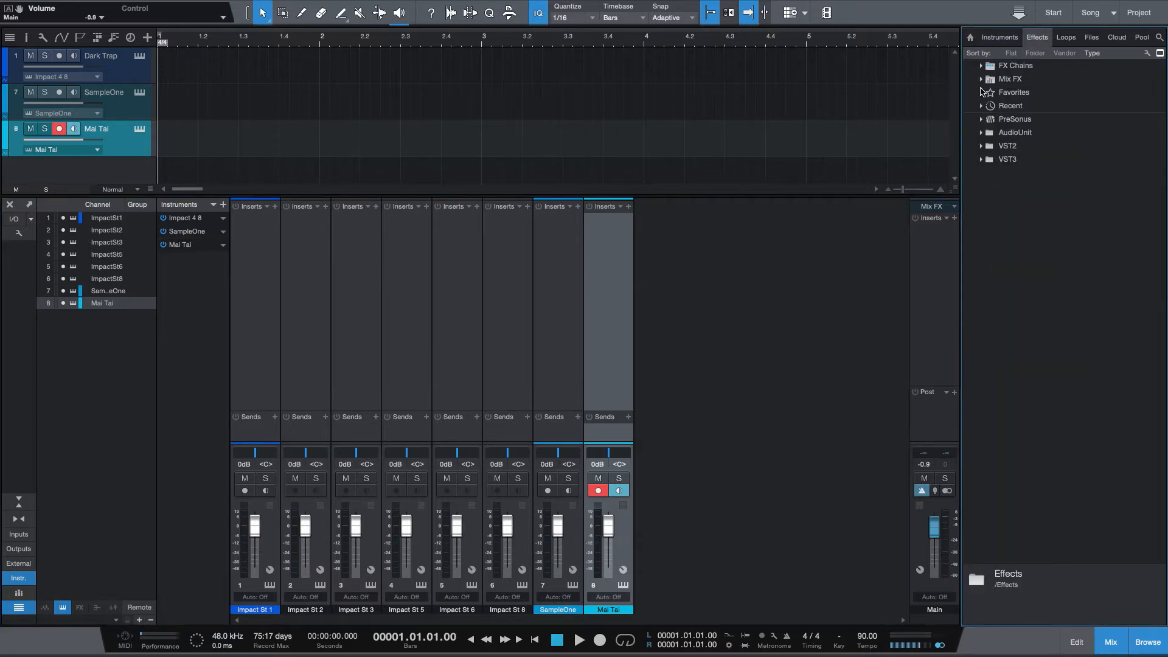
{"action": "left_click", "coordinate": [981, 119]}
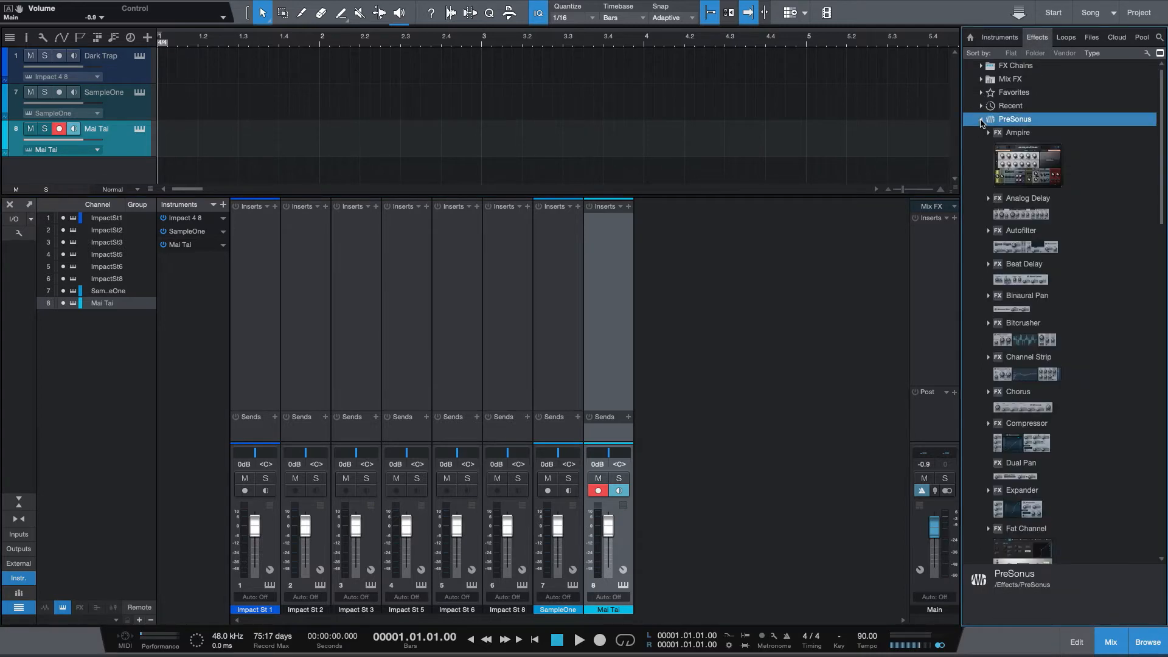
{"action": "scroll", "coordinate": [1068, 430], "scroll_direction": "down", "scroll_amount": 4}
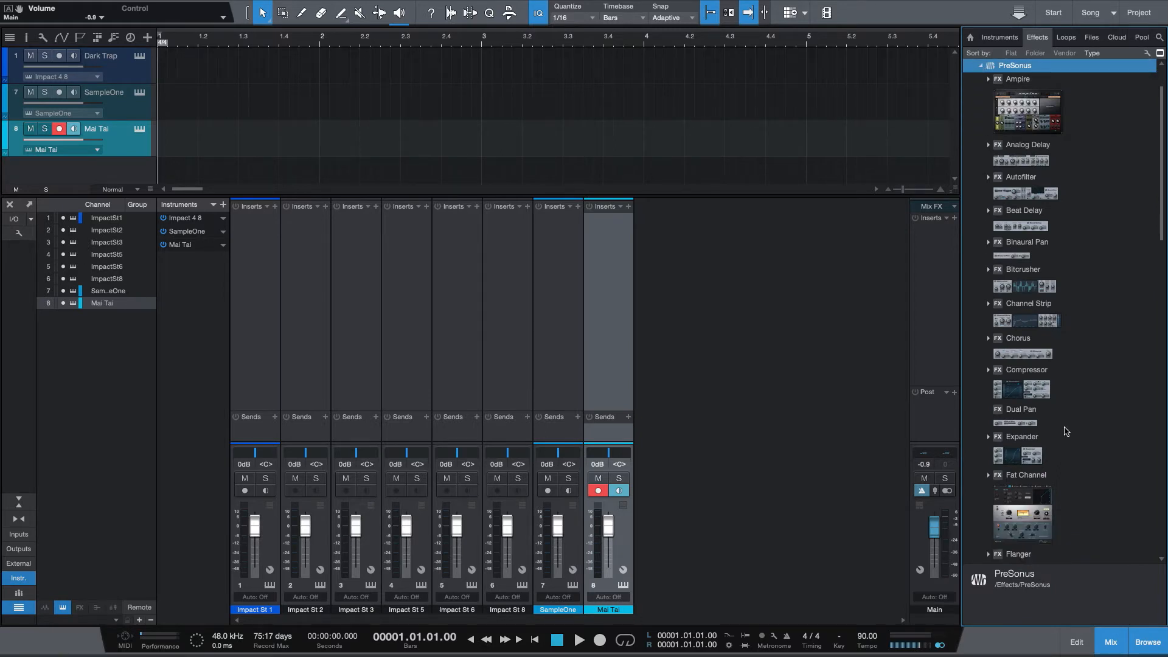
{"action": "scroll", "coordinate": [1066, 432], "scroll_direction": "up", "scroll_amount": 5}
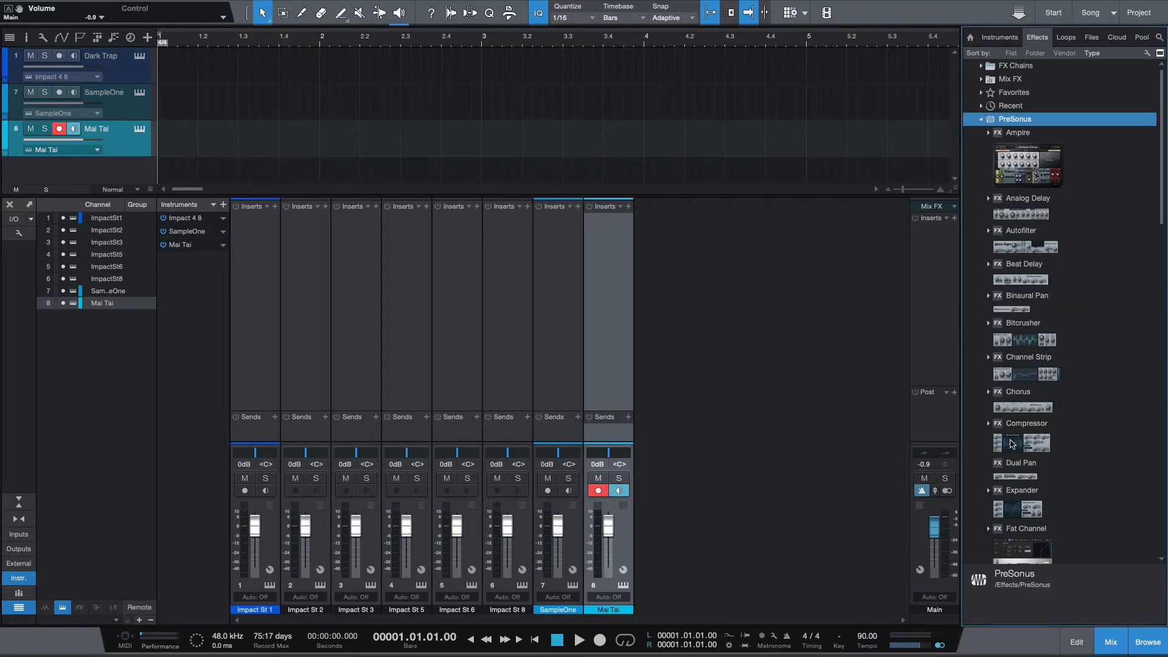
{"action": "left_click_drag", "start_coordinate": [1012, 444], "coordinate": [266, 268]}
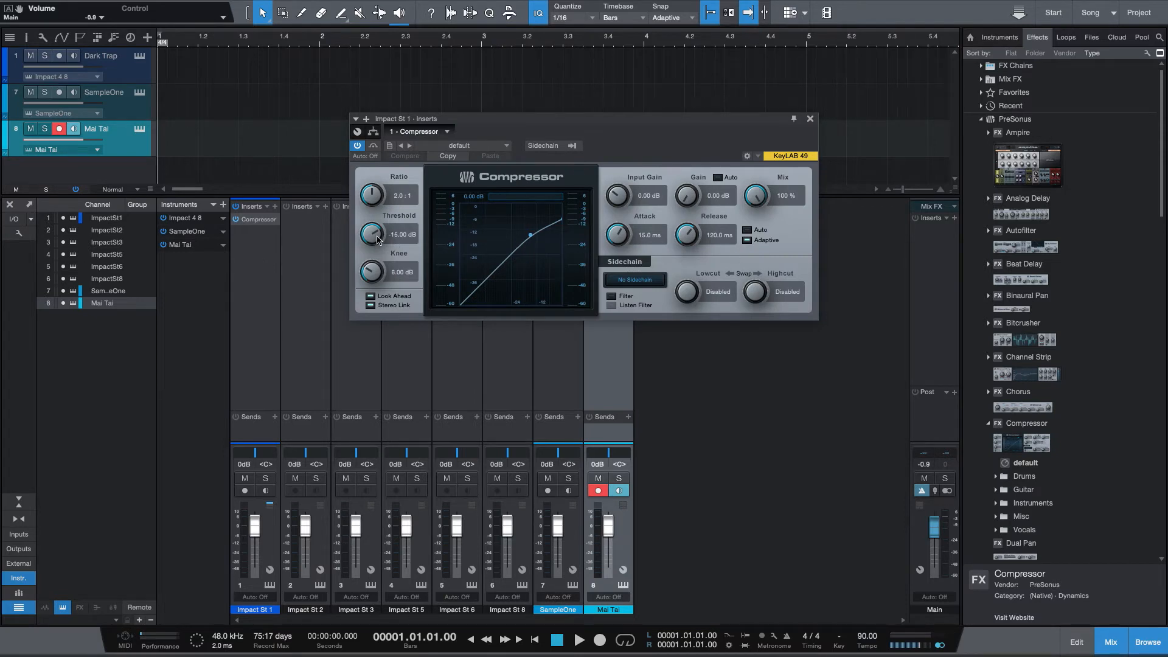
- Raise the Compressor's ratio, set its knee to 2.52 dB and threshold to -19.08 dB, and close its window
{"action": "left_click_drag", "start_coordinate": [375, 237], "coordinate": [366, 251]}
{"action": "mouse_move", "coordinate": [372, 191]}
{"action": "left_mouse_down"}
{"action": "mouse_move", "coordinate": [366, 224]}
{"action": "mouse_move", "coordinate": [387, 202]}
{"action": "left_mouse_up"}
{"action": "left_click_drag", "start_coordinate": [378, 273], "coordinate": [372, 301]}
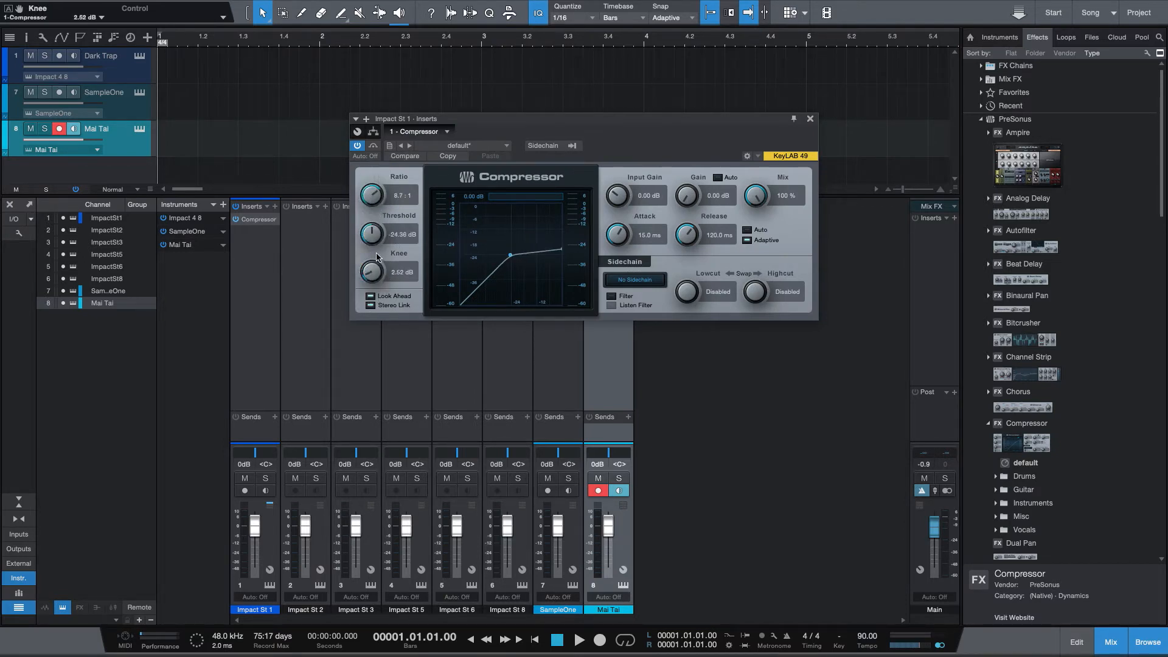
{"action": "left_click_drag", "start_coordinate": [368, 234], "coordinate": [363, 219]}
{"action": "left_click", "coordinate": [810, 119]}
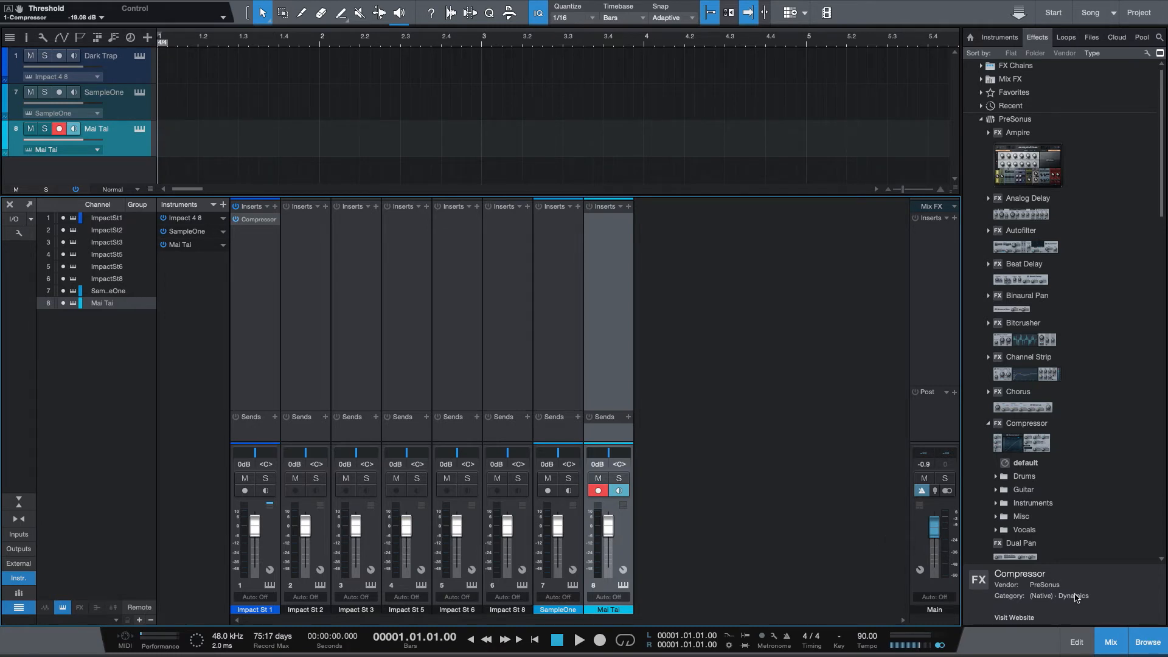
- Hide the mixer and browser, and create empty one-bar parts at bar 1 on Dark Trap, bar 2 on SampleOne and bar 3 on Mai Tai
{"action": "left_click", "coordinate": [1123, 648]}
{"action": "left_click", "coordinate": [1143, 648]}
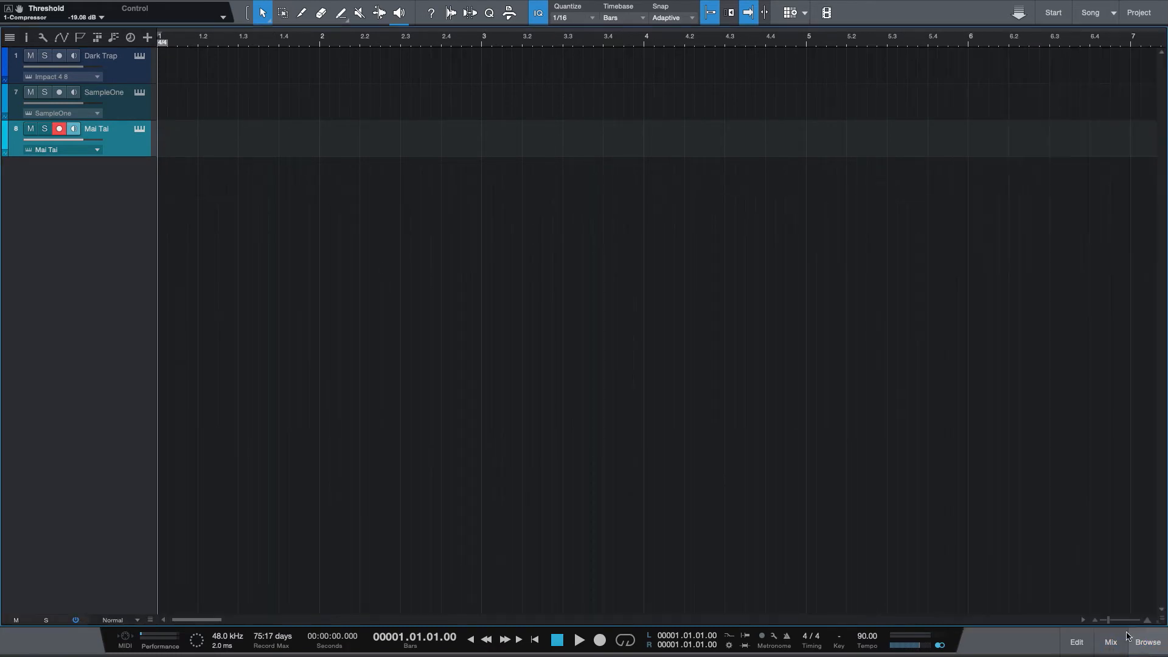
{"action": "double_click", "coordinate": [165, 70]}
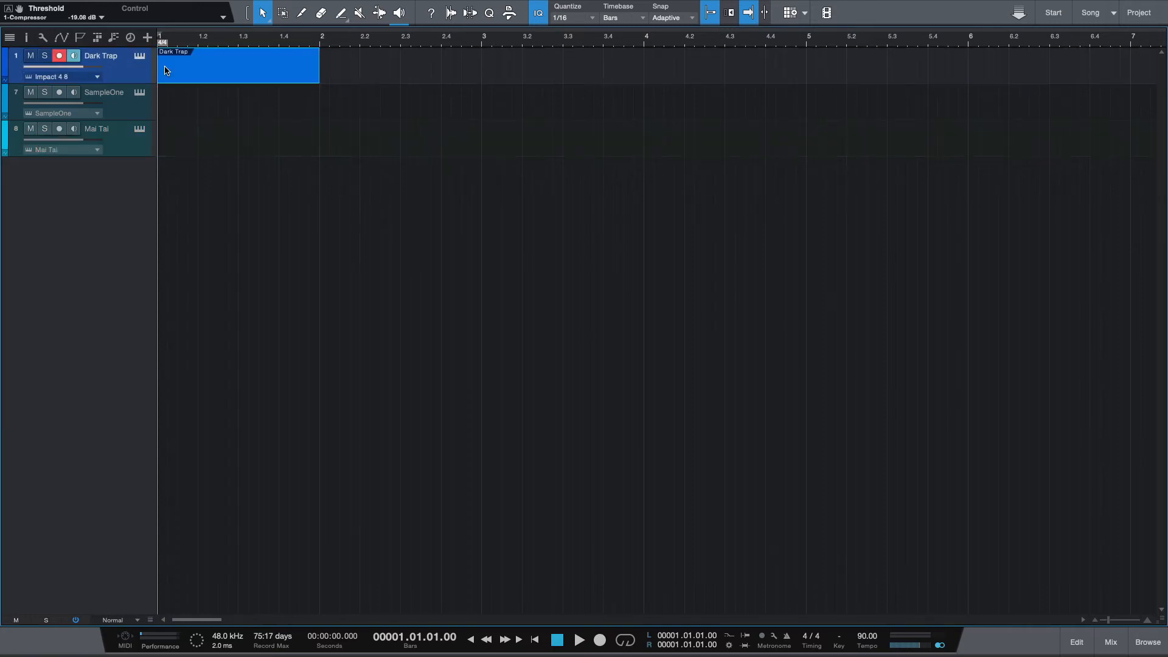
{"action": "double_click", "coordinate": [327, 108]}
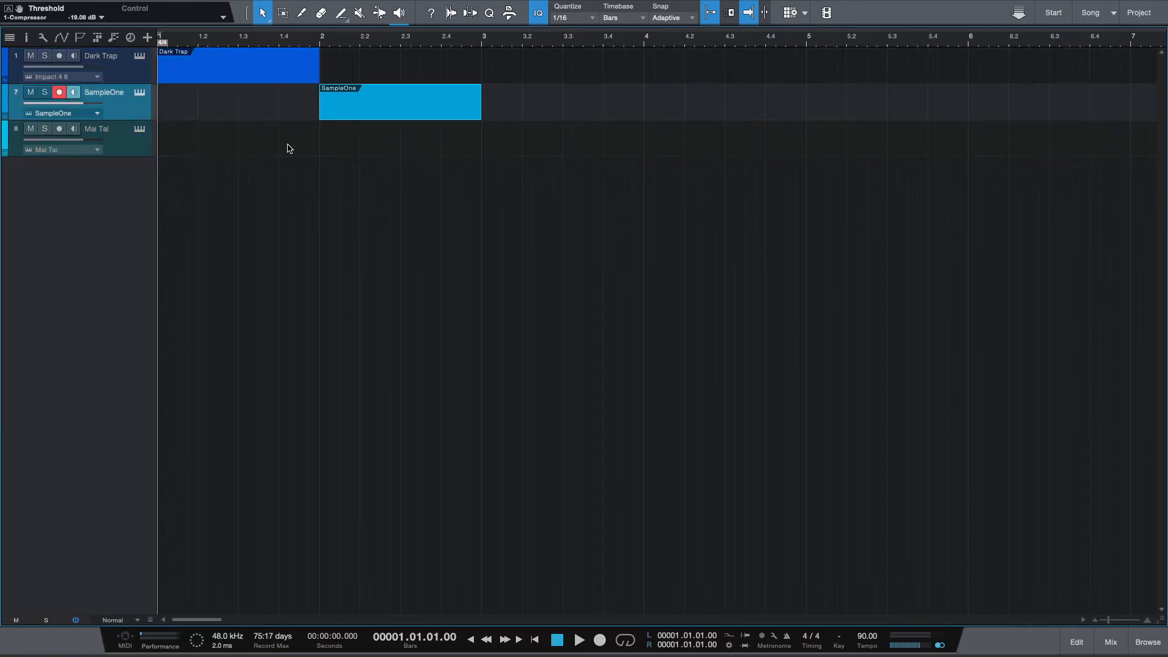
{"action": "double_click", "coordinate": [490, 145]}
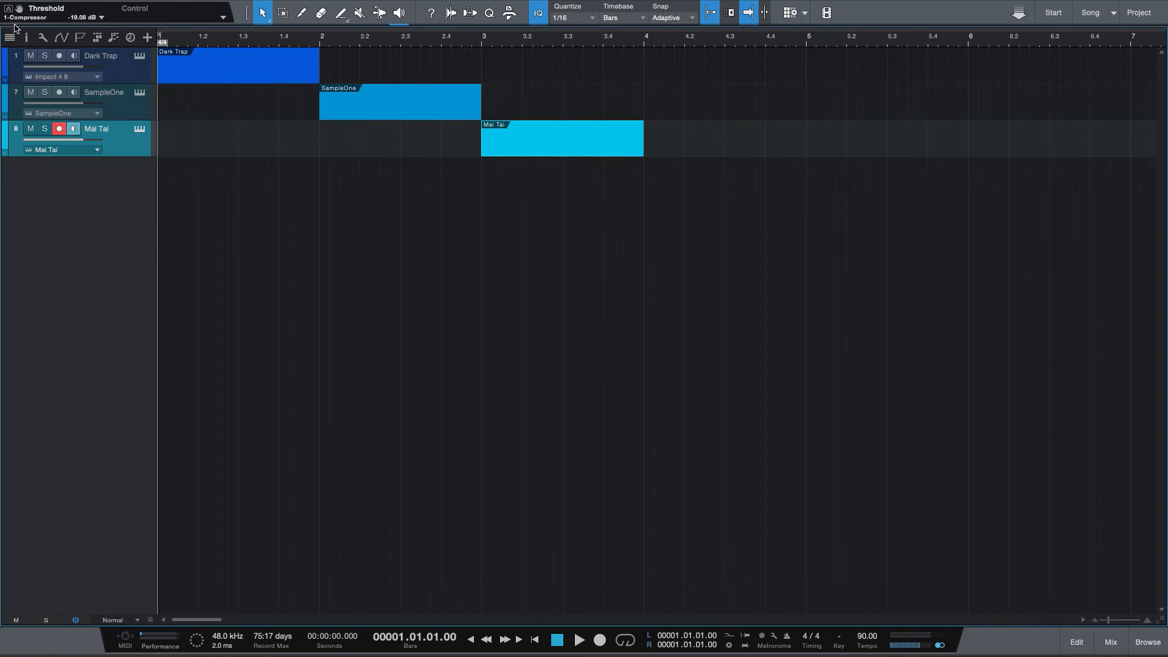
- Open the Dark Trap part in the note editor and add a 1/16 Kick Blow note at the start of bar 1
{"action": "left_click", "coordinate": [209, 66]}
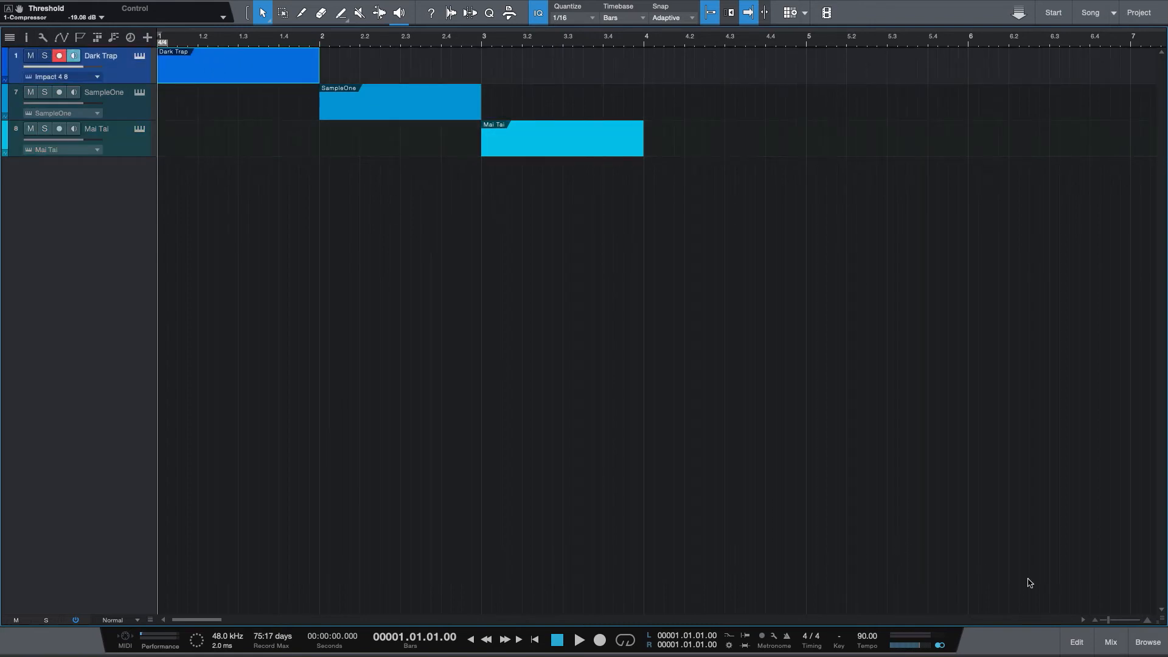
{"action": "left_click", "coordinate": [1075, 645]}
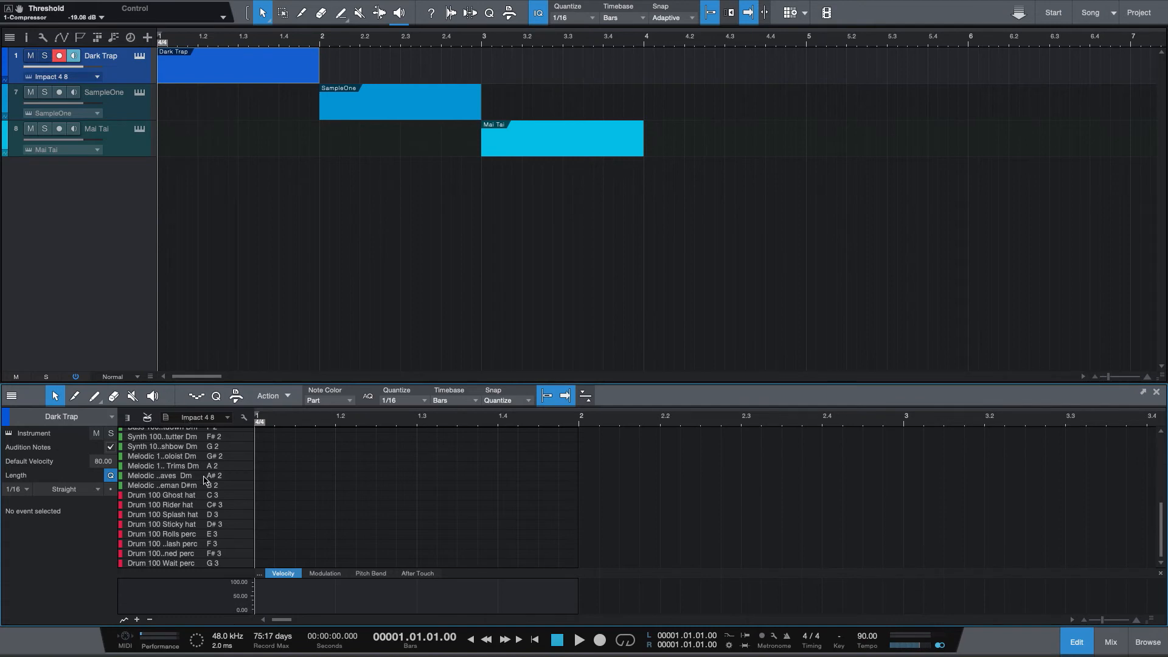
{"action": "scroll", "coordinate": [195, 494], "scroll_direction": "up", "scroll_amount": 6}
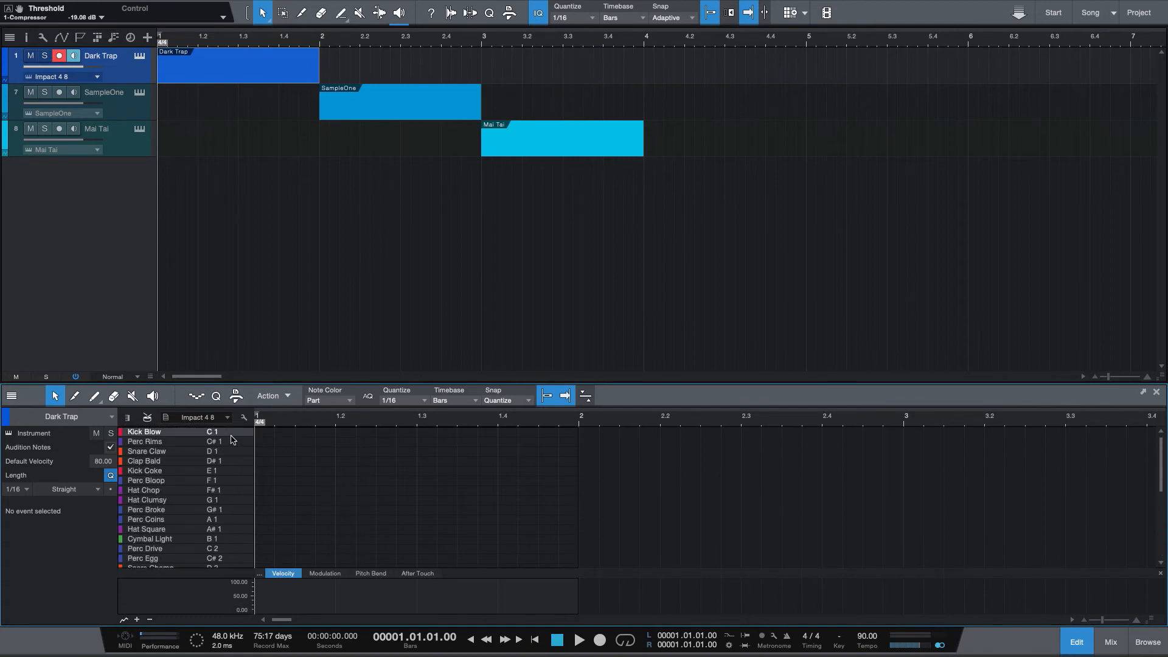
{"action": "left_click", "coordinate": [260, 433]}
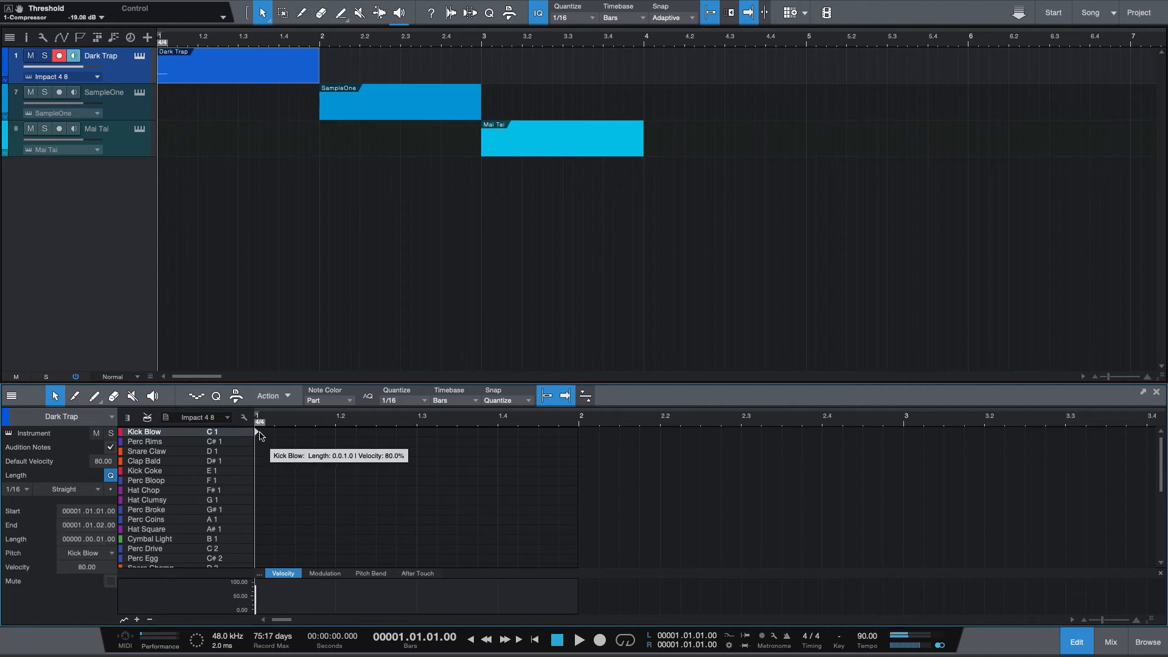